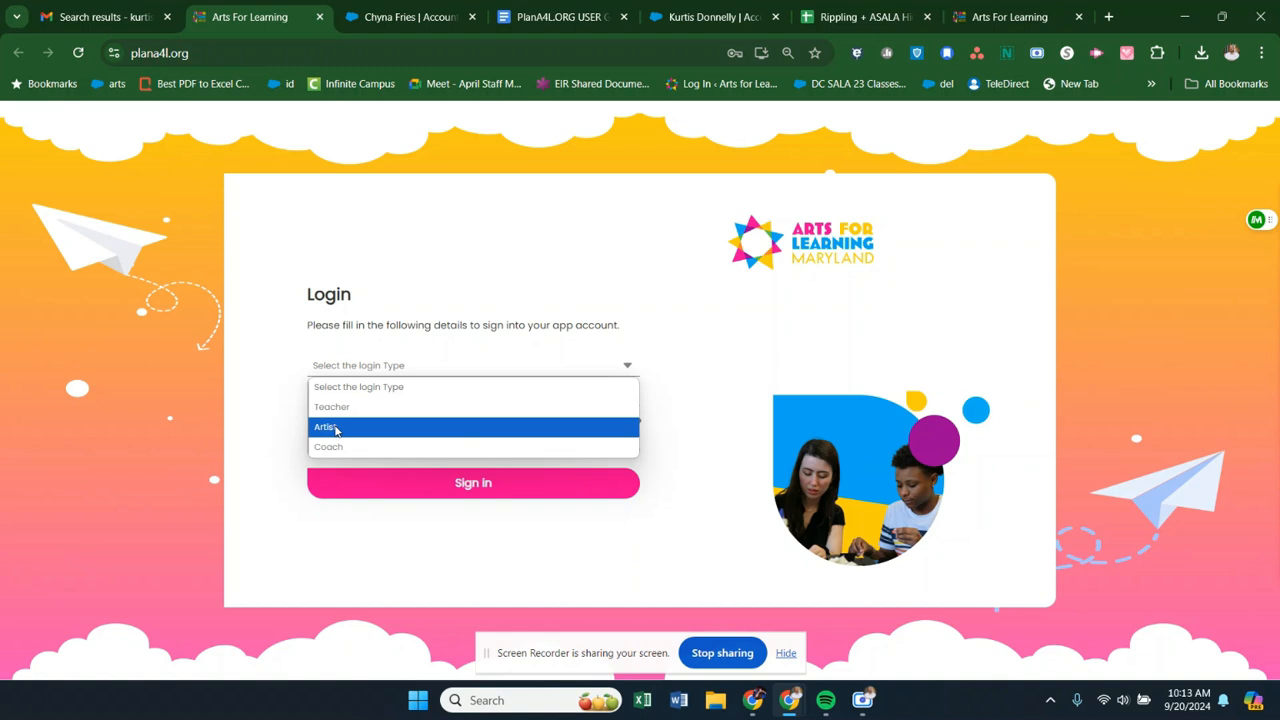
- Sign in with the Artist login type, using the account e-mail and password
click(336, 430)
click(394, 393)
click(470, 429)
click(526, 487)
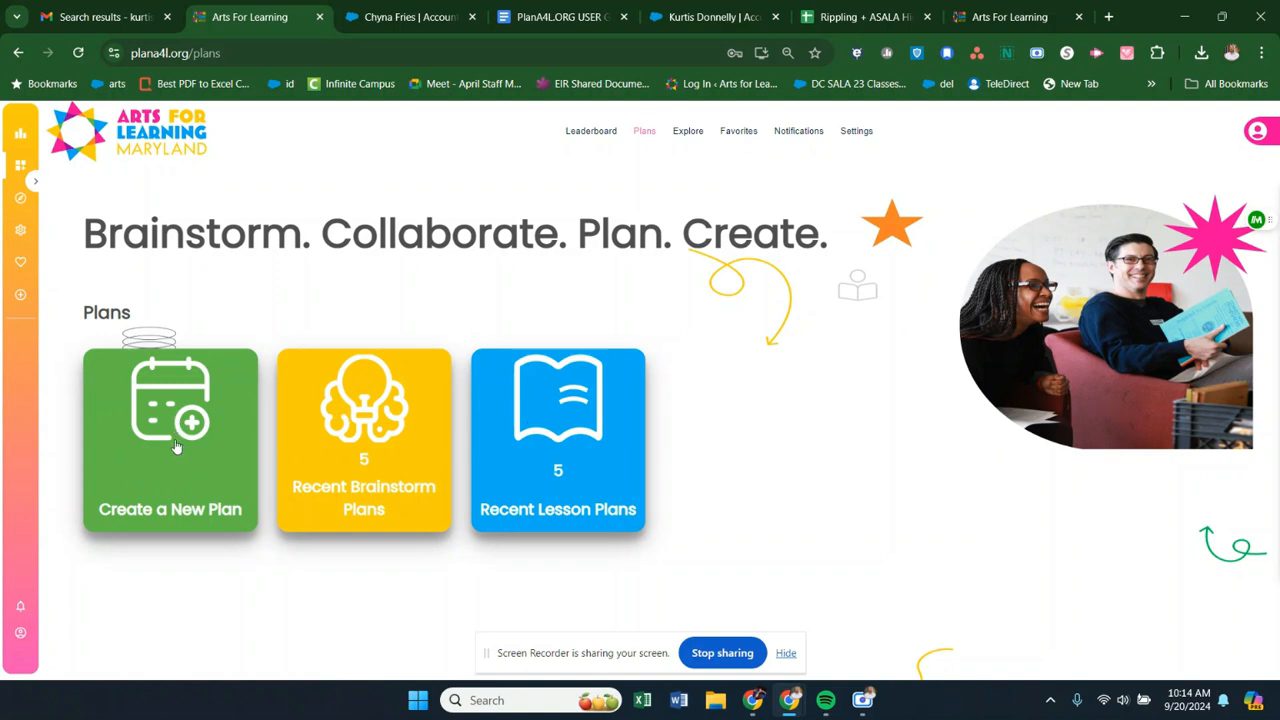
- Start a new brainstorm plan with the ASALA curriculum, grade 3 and the test app class
click(175, 446)
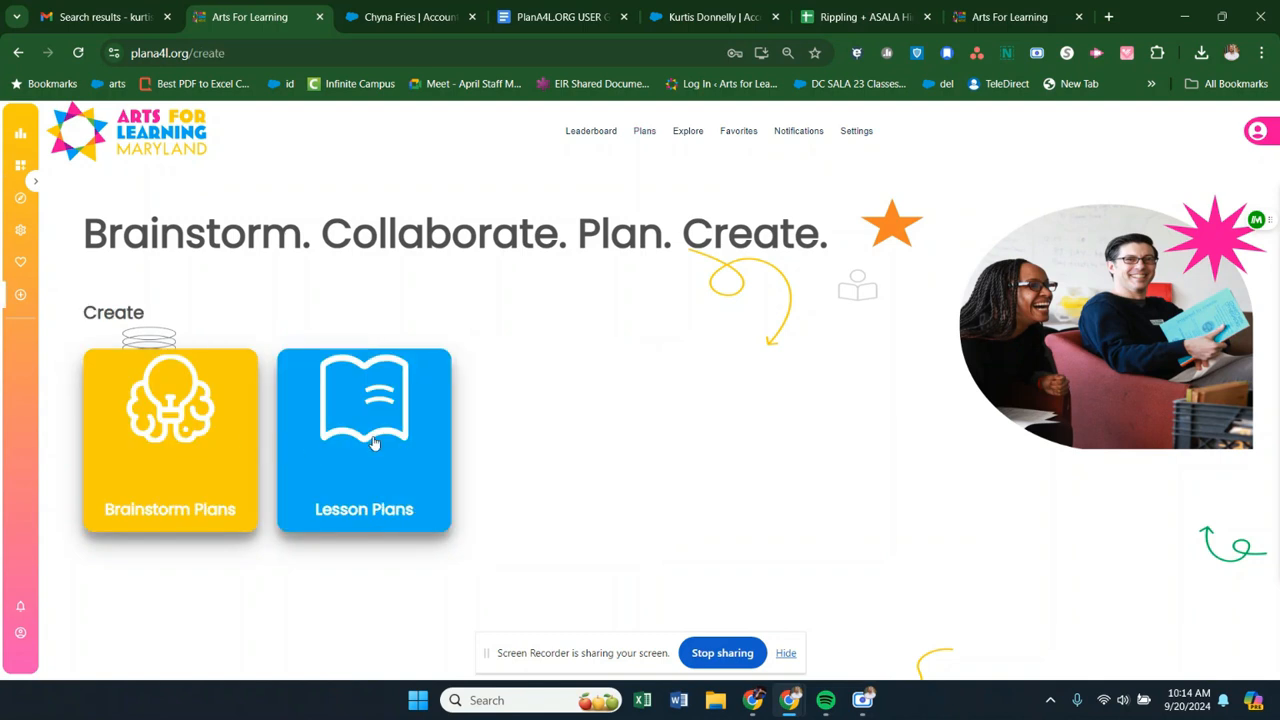
click(168, 482)
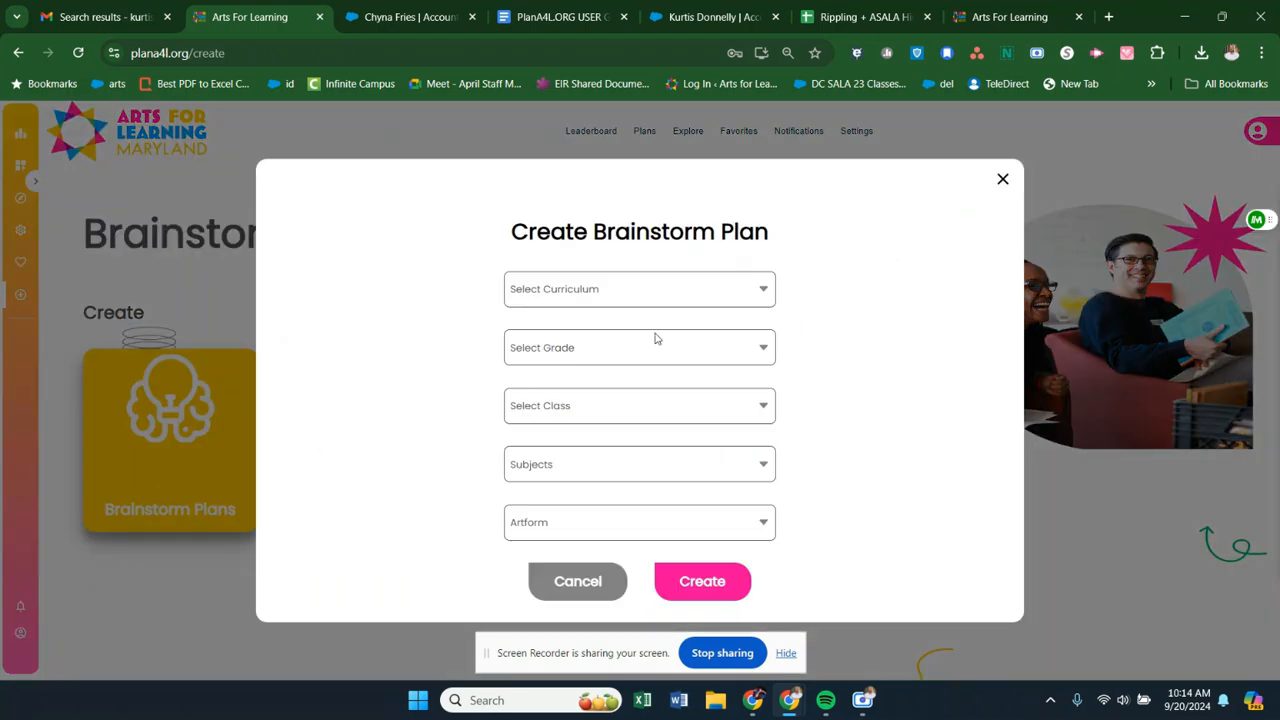
click(686, 301)
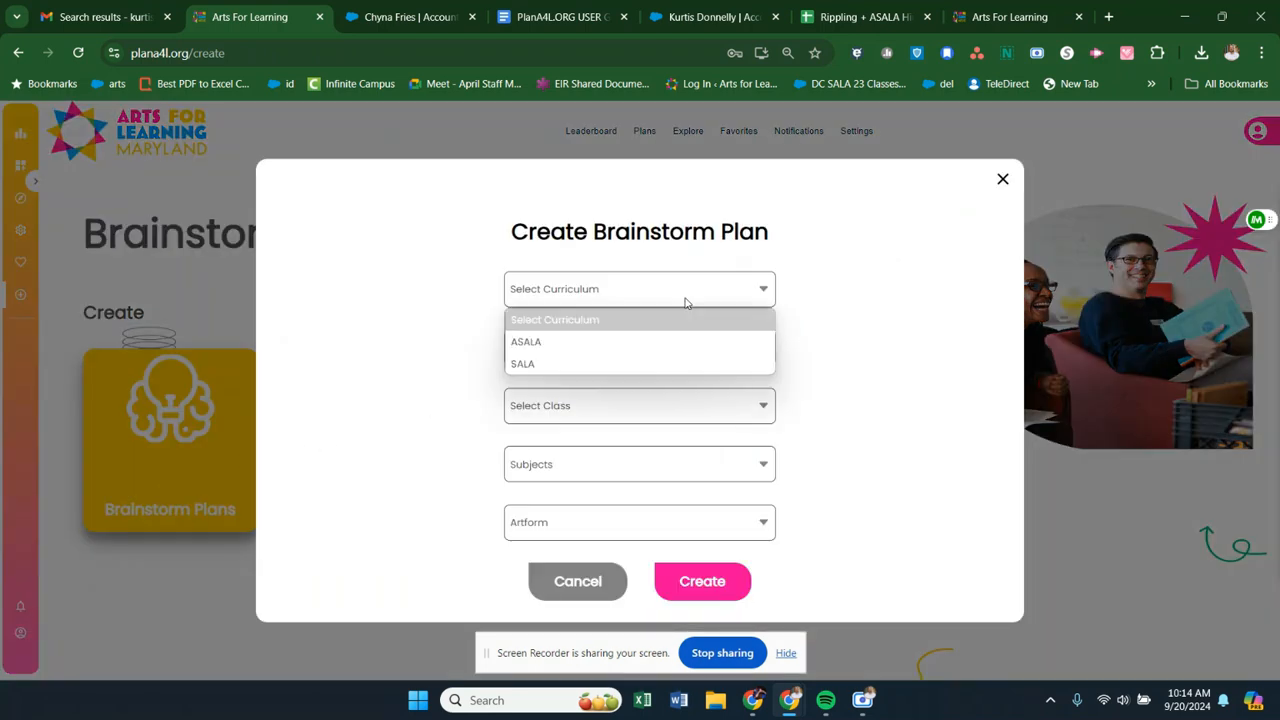
click(666, 341)
click(660, 362)
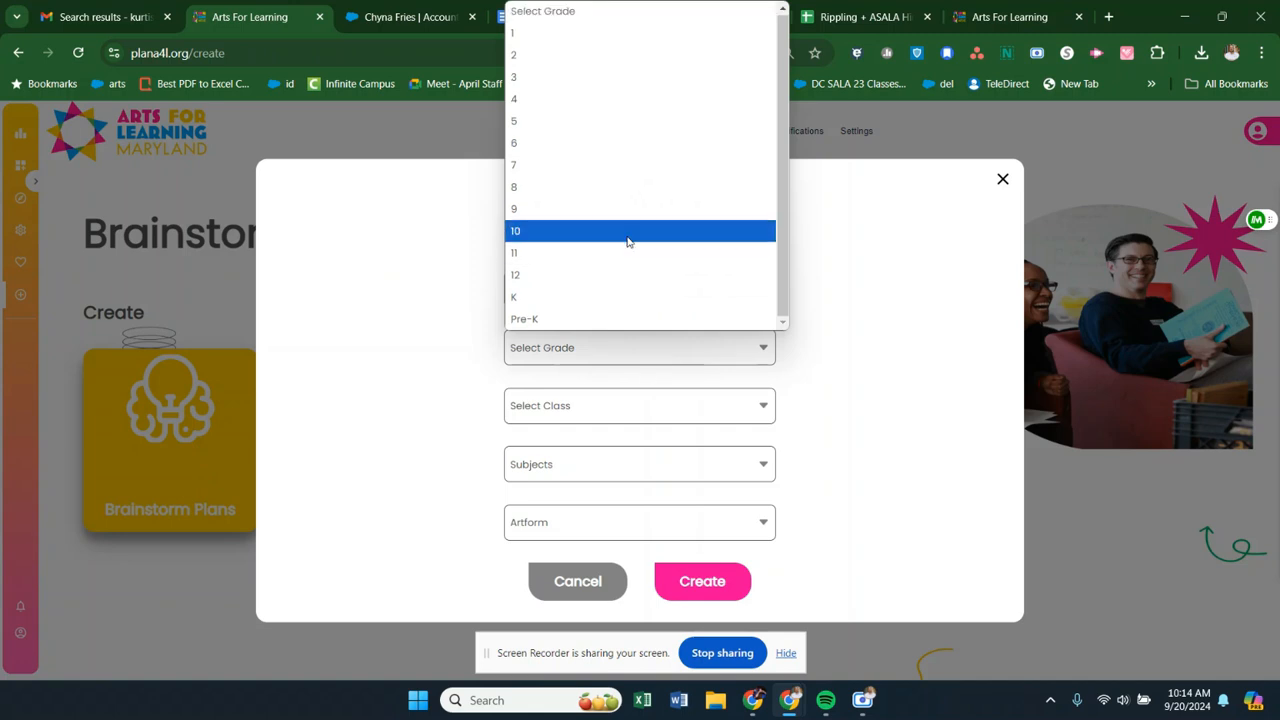
click(628, 79)
click(637, 417)
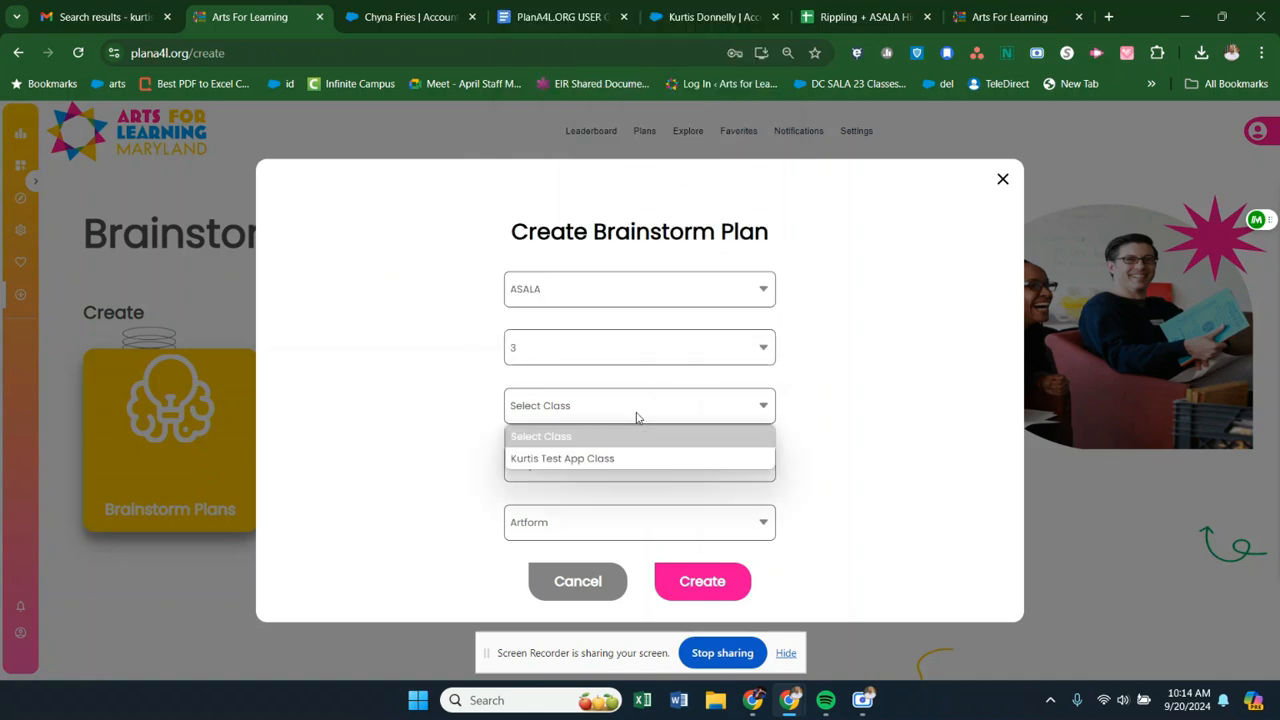
click(636, 460)
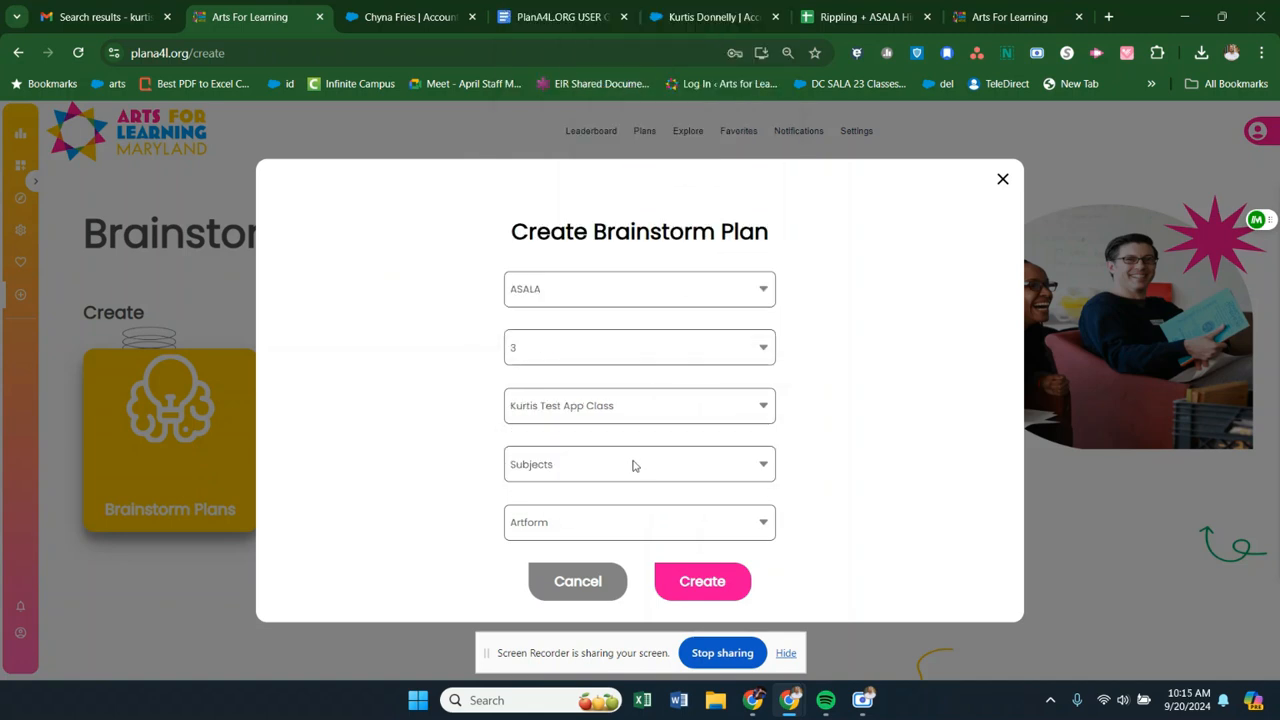
- Choose Mathematics as the subject and Music as the artform, and create the brainstorm plan
click(632, 465)
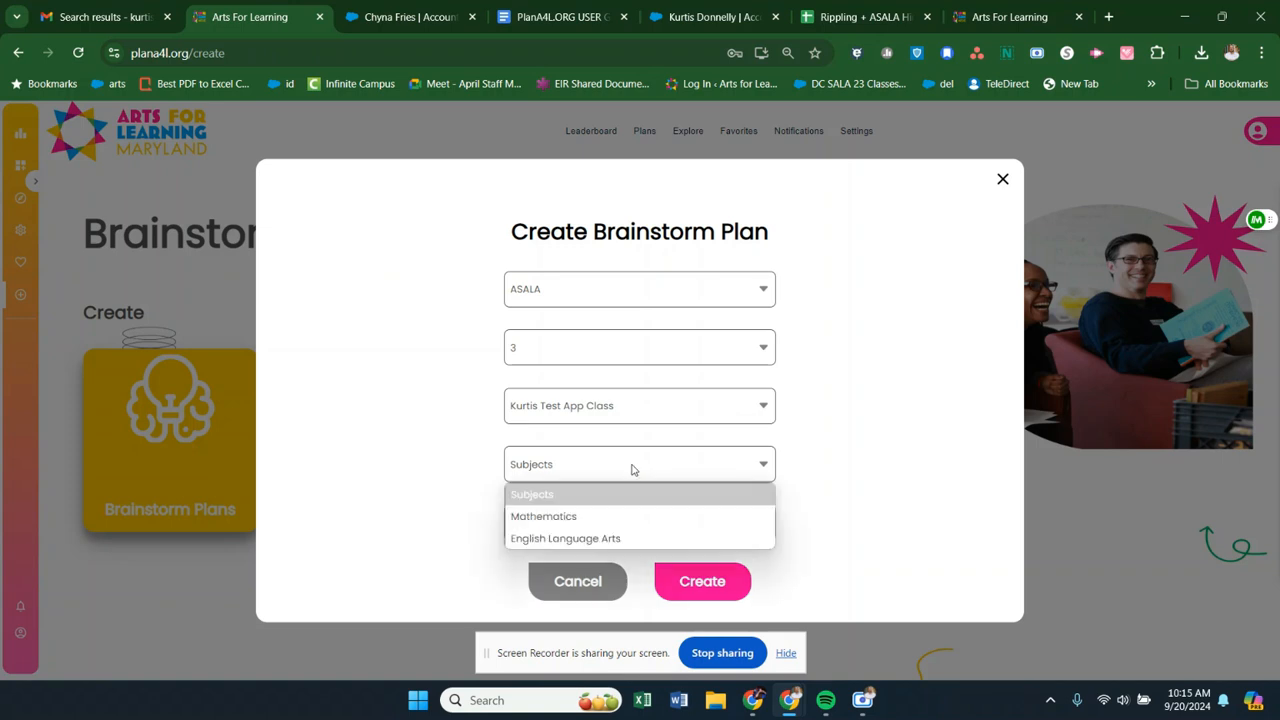
click(616, 517)
click(616, 520)
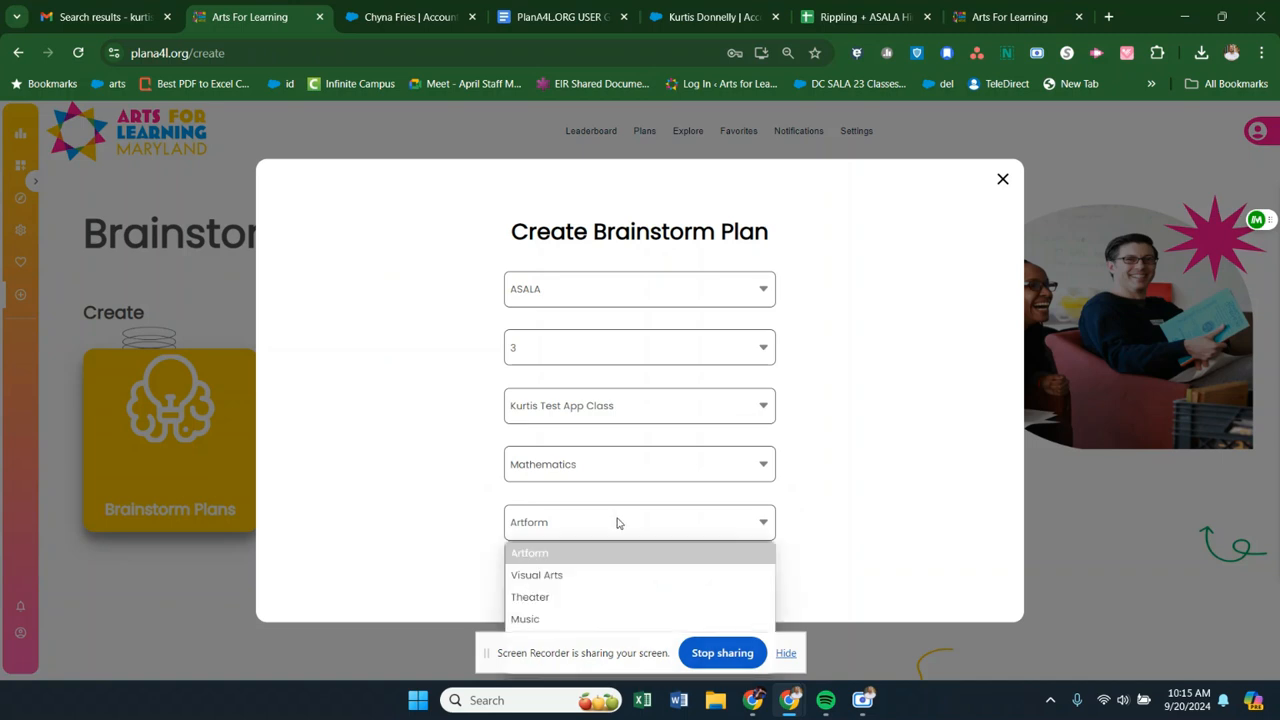
click(617, 522)
click(617, 522)
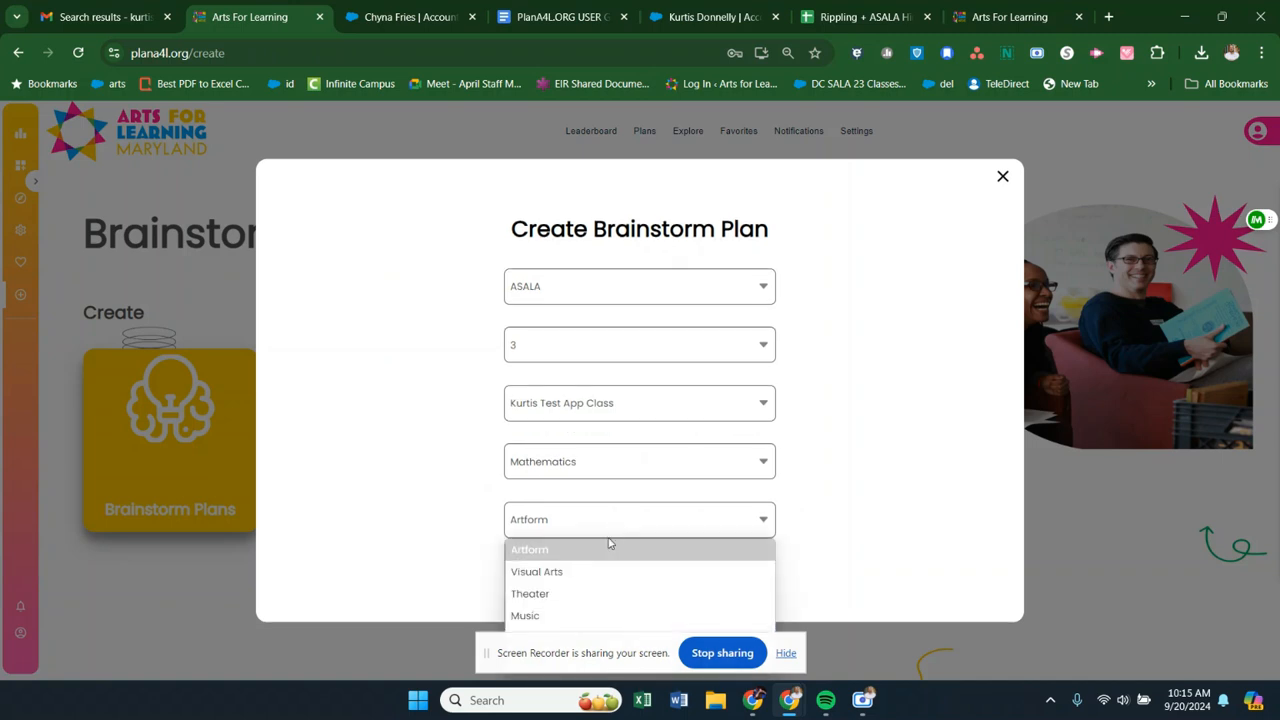
click(590, 591)
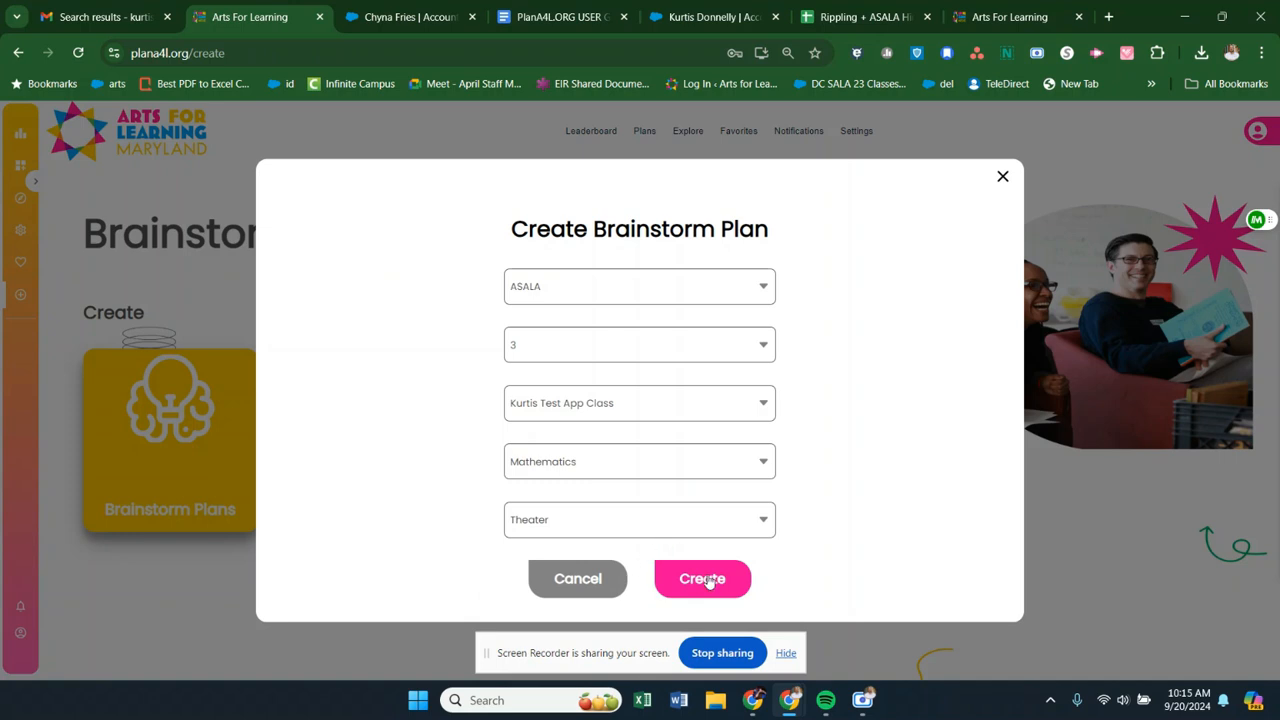
click(712, 528)
click(663, 610)
click(712, 584)
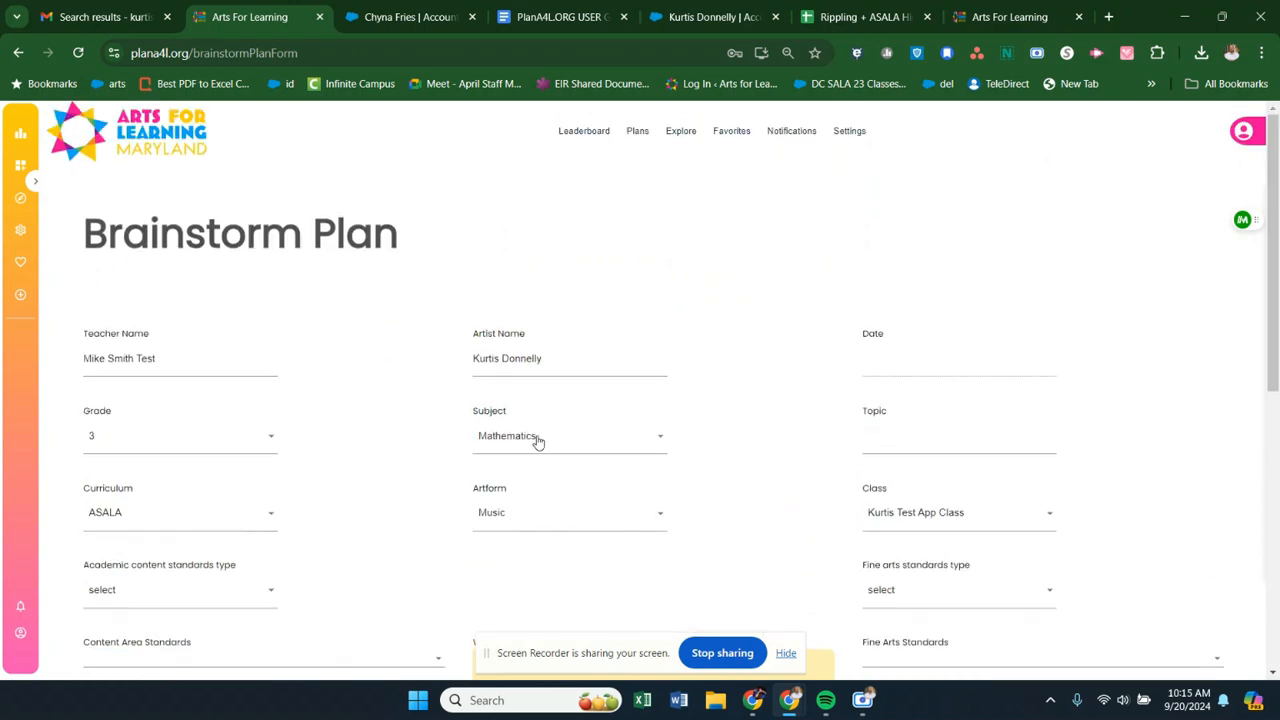
- Enter "Asala Week 1/2 Math" as the brainstorm plan's topic and save the progress
scroll(960, 357, down, 6)
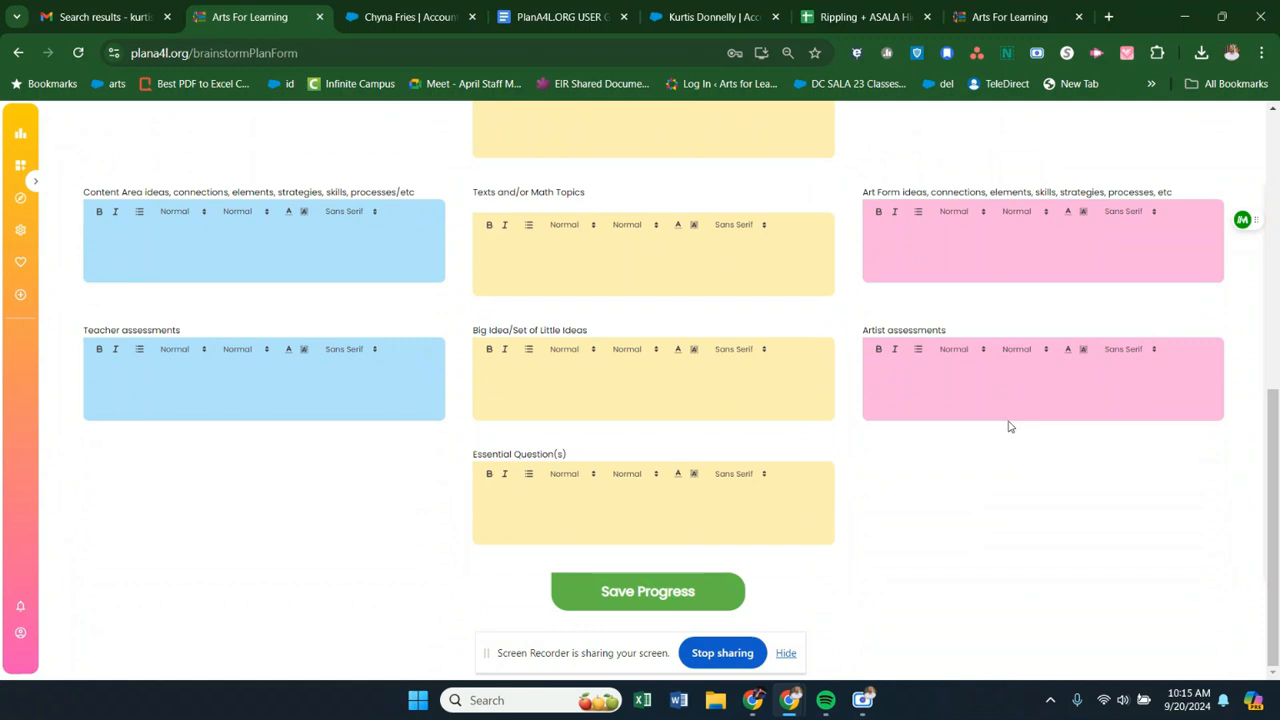
scroll(1008, 426, up, 6)
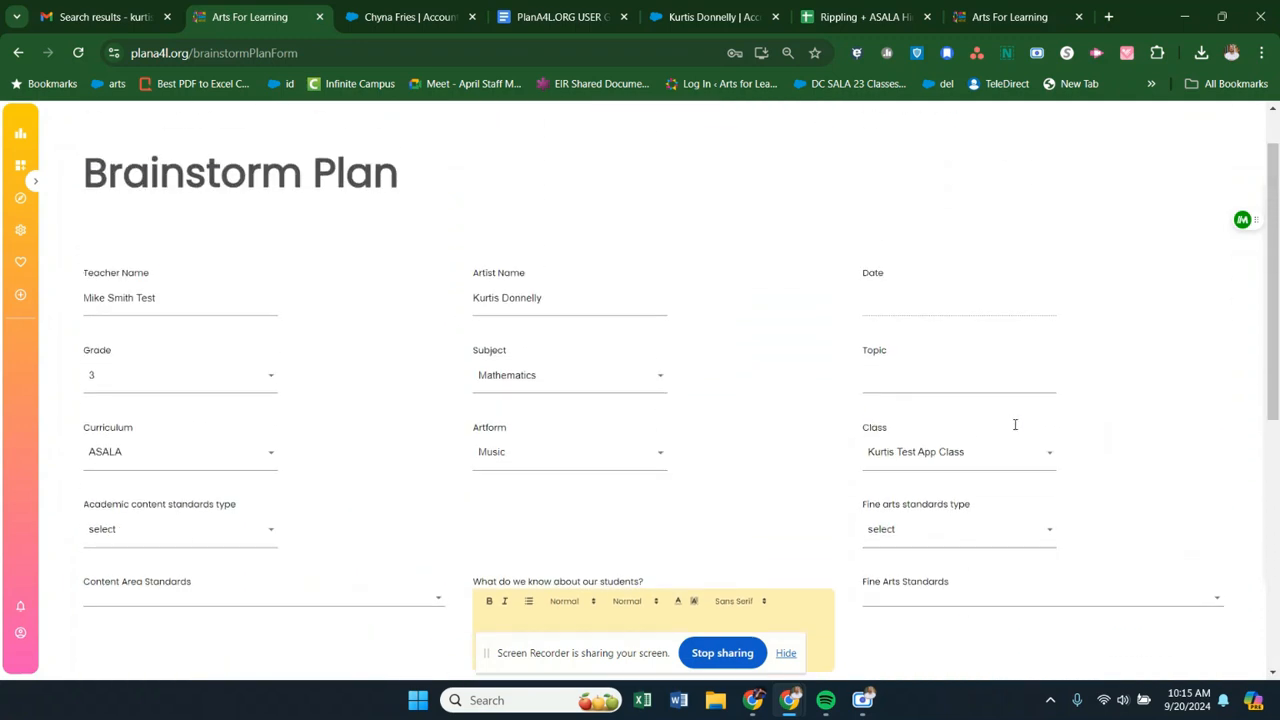
scroll(953, 370, down, 1)
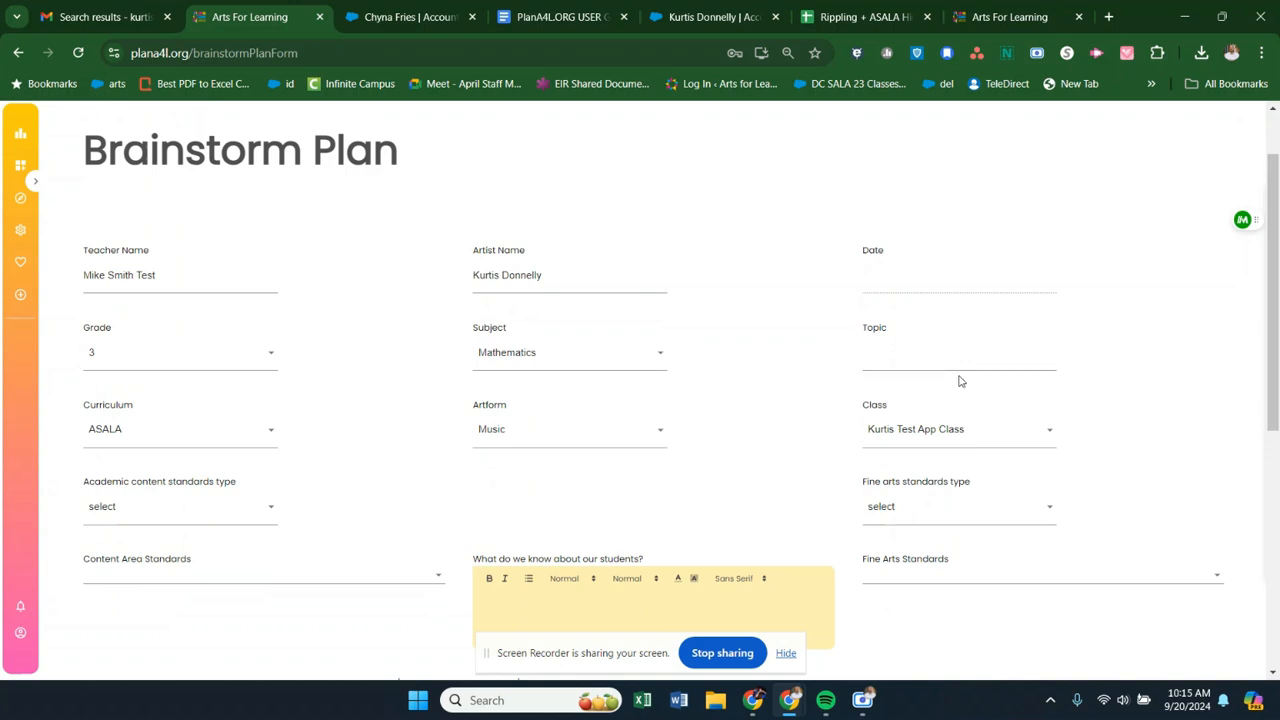
scroll(959, 381, down, 3)
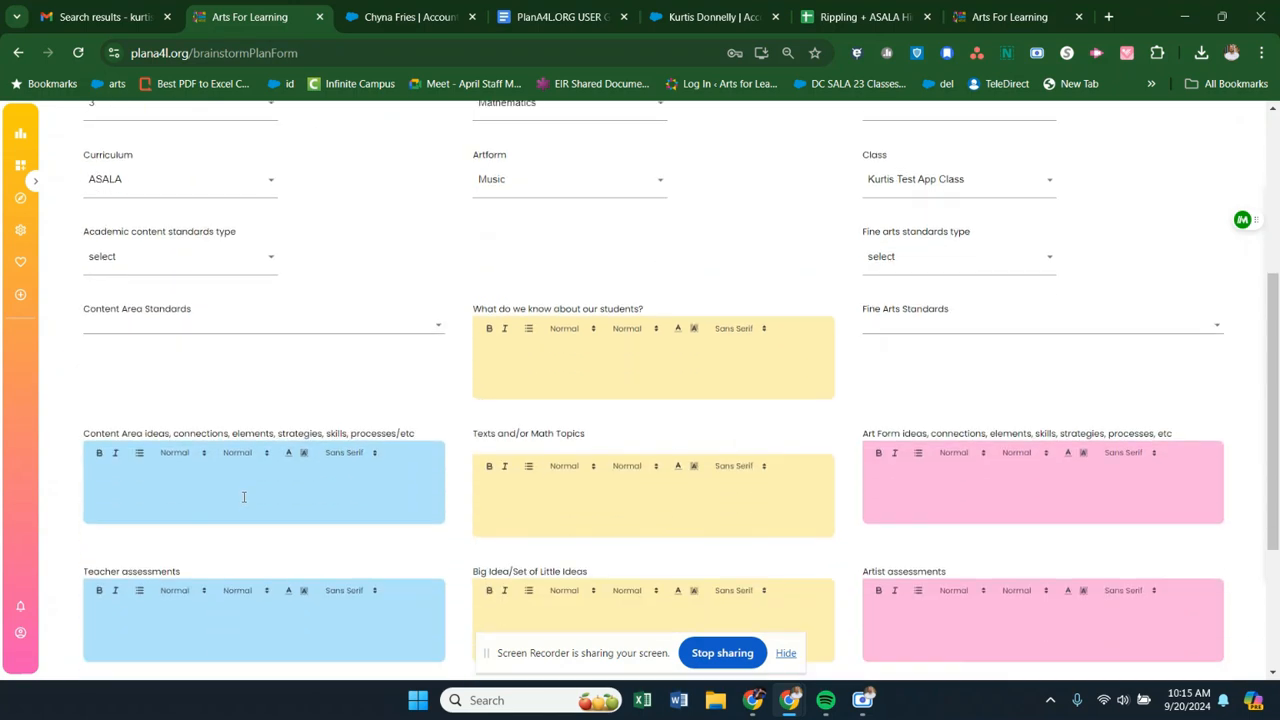
scroll(611, 466, up, 2)
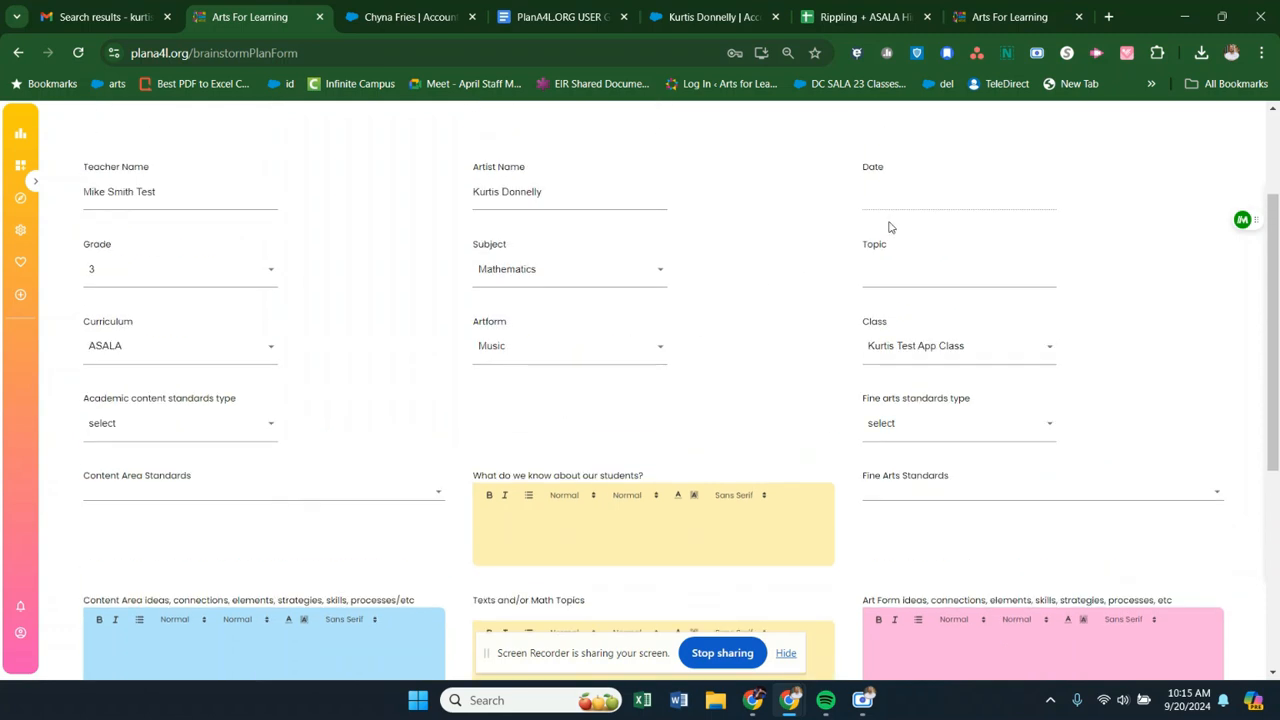
click(875, 262)
drag(860, 244, 892, 250)
click(885, 272)
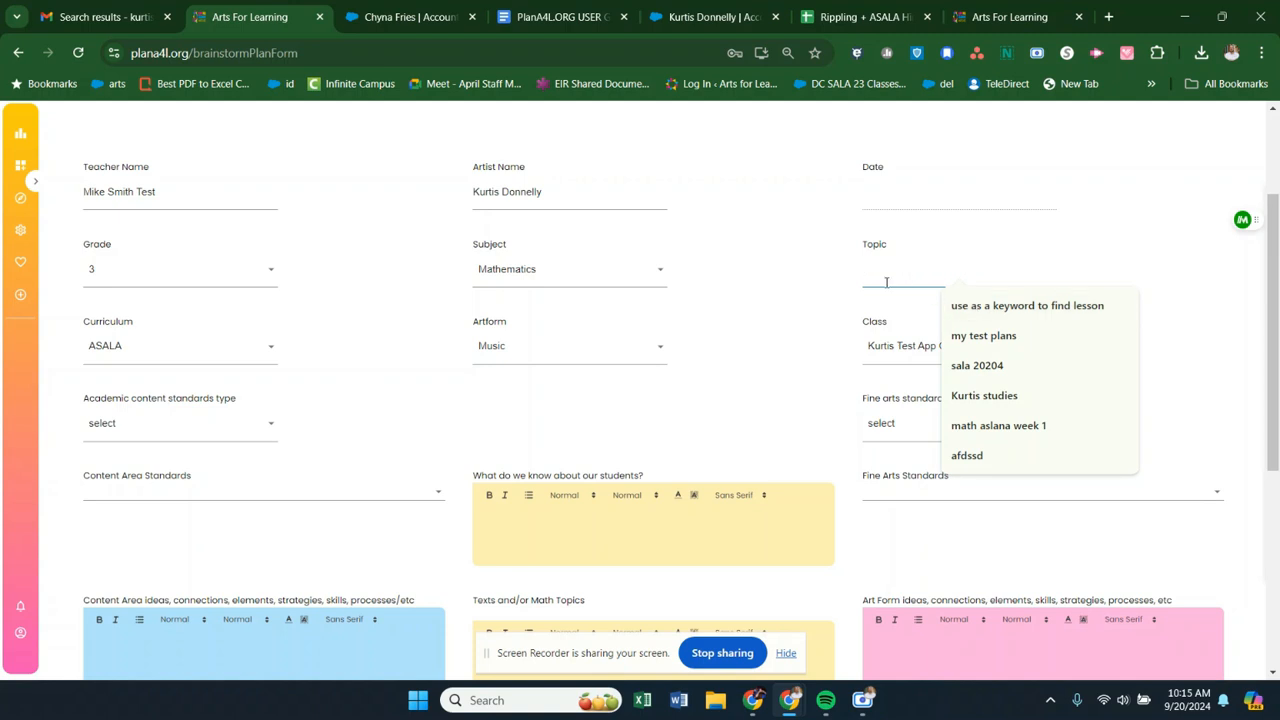
text(Asala Week 1/2 Math)
click(1186, 351)
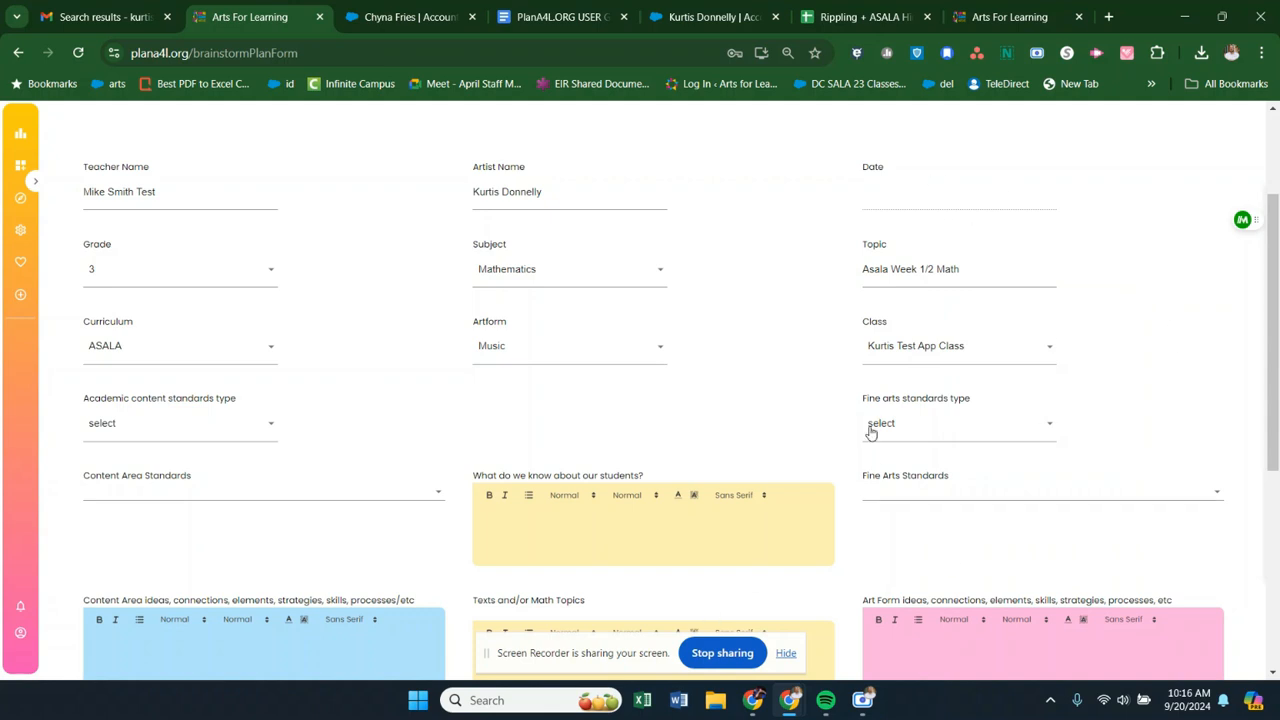
scroll(800, 378, down, 4)
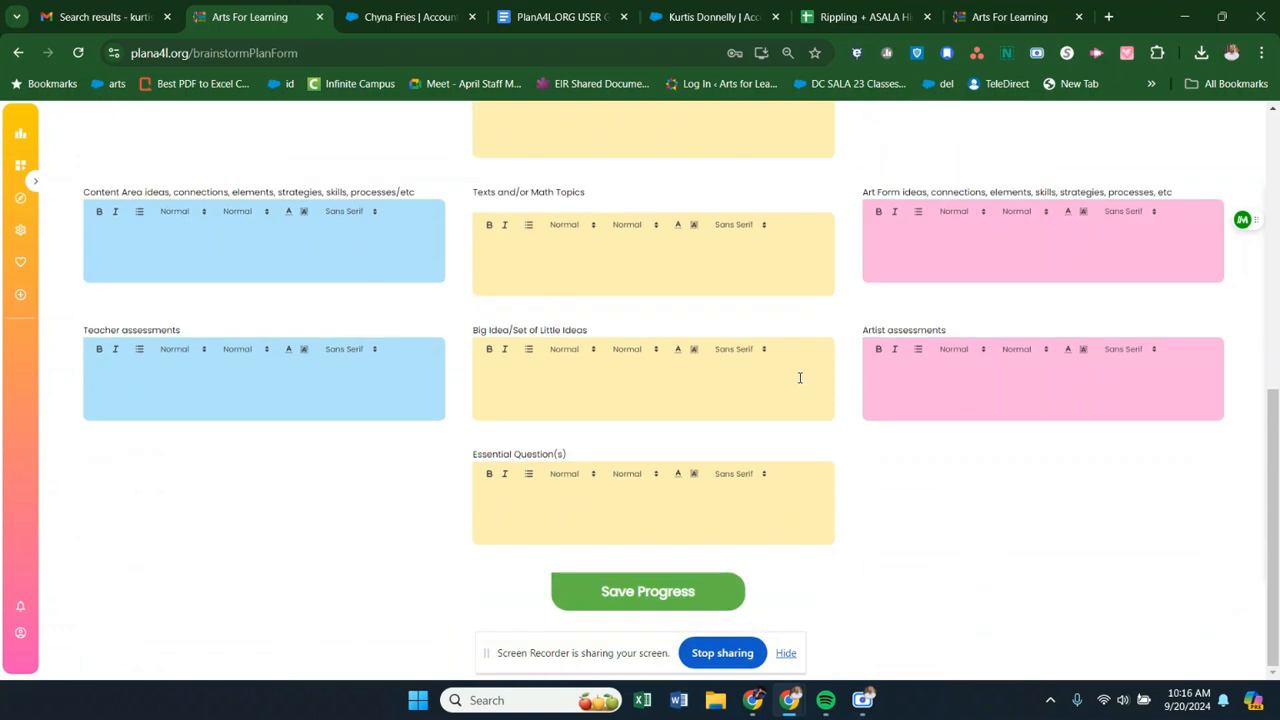
click(650, 603)
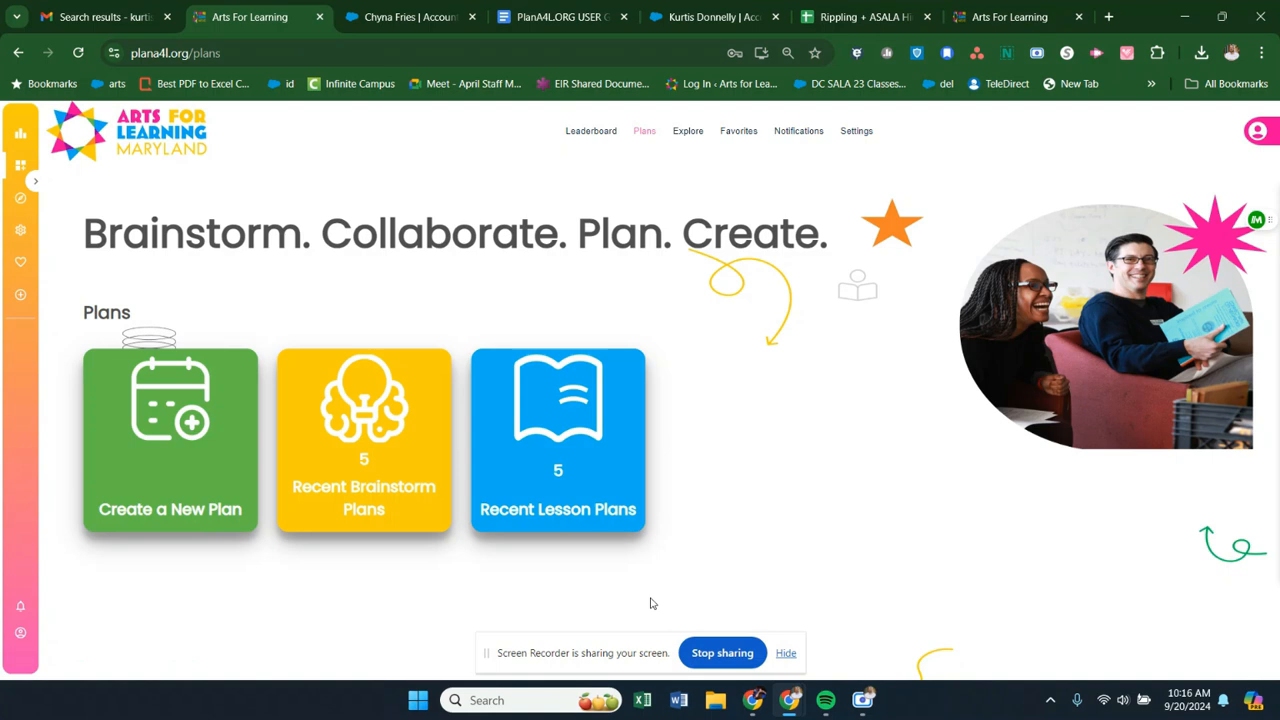
- Open the Asala Week 1/2 Math plan from the recent brainstorm plans and enable editing
click(380, 436)
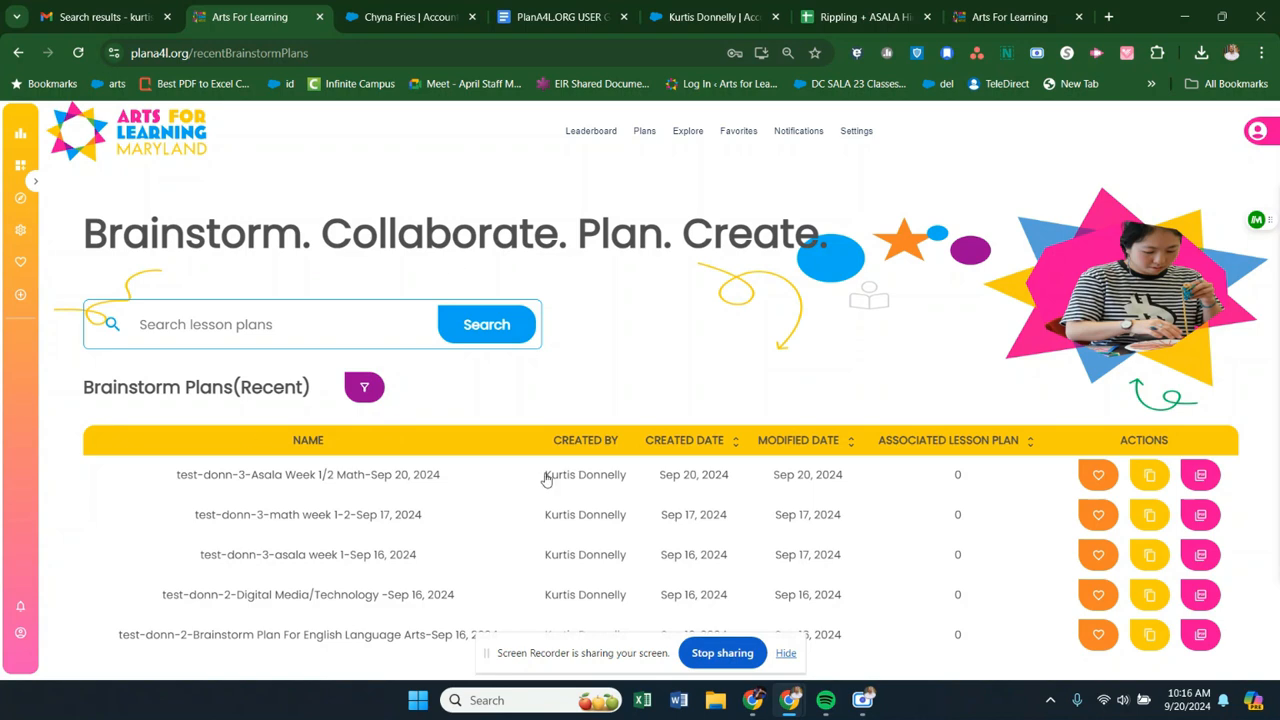
click(18, 53)
click(374, 488)
click(324, 474)
scroll(586, 351, down, 4)
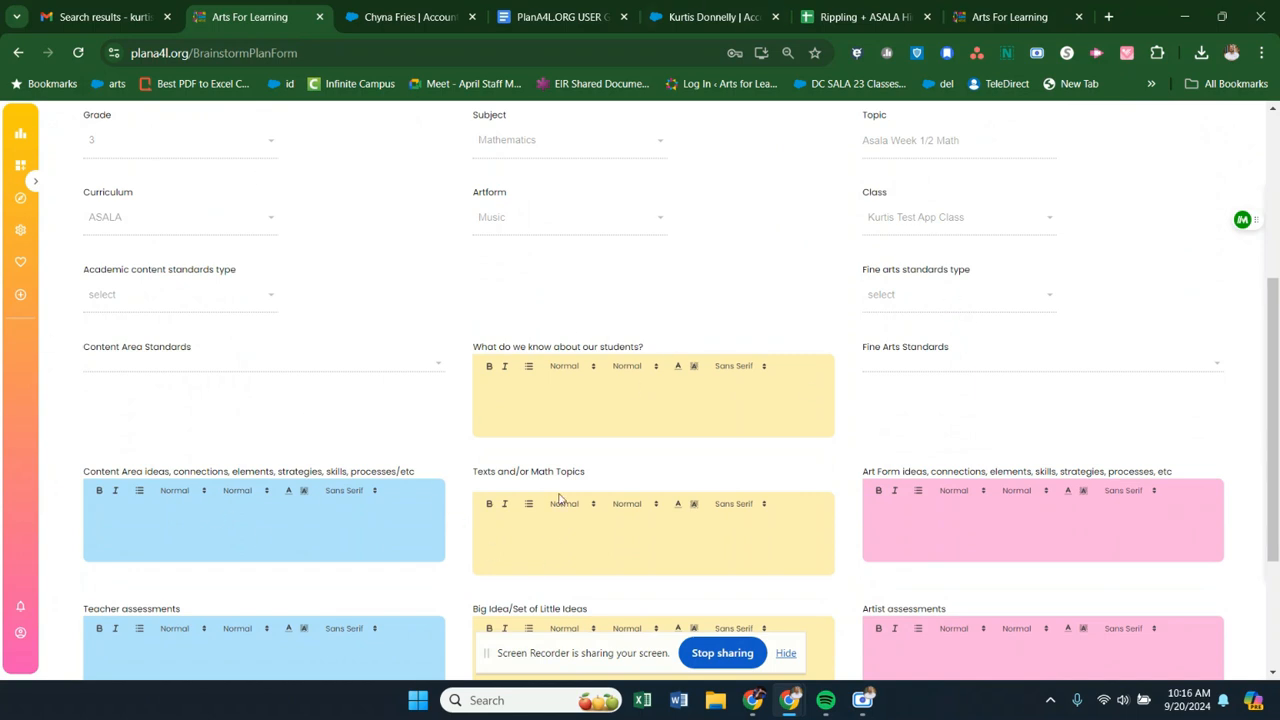
scroll(834, 280, up, 3)
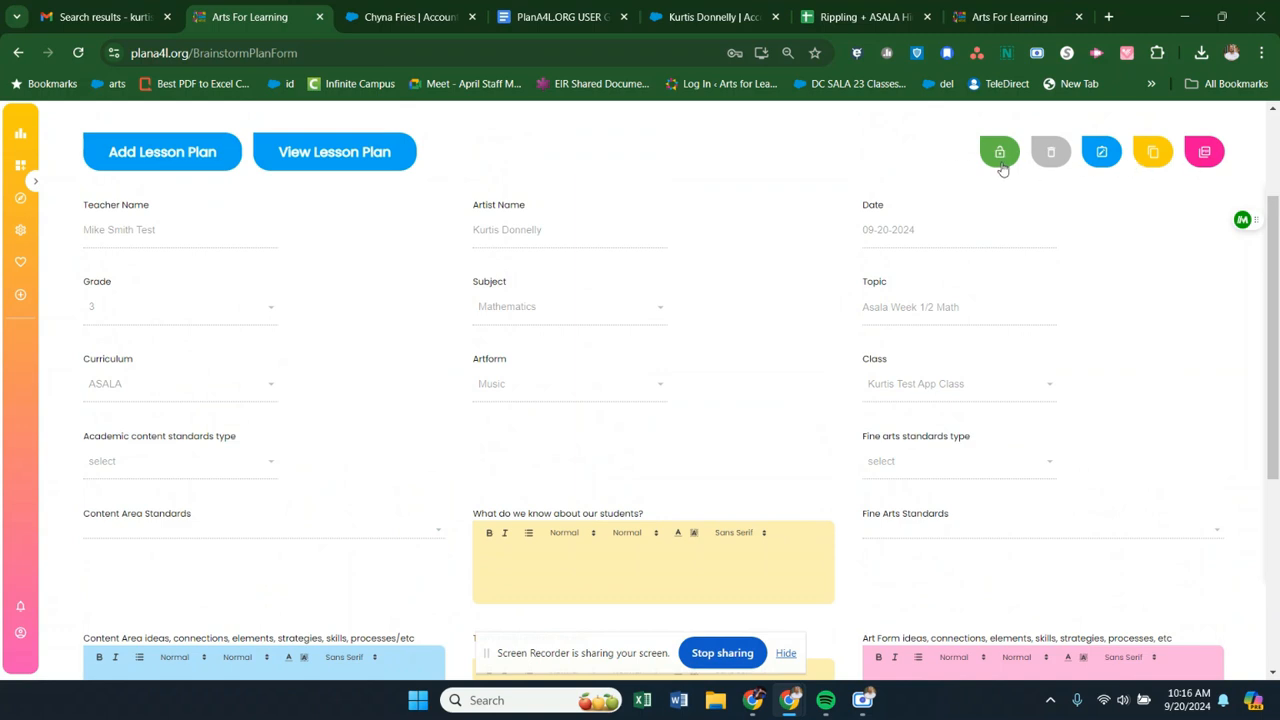
click(1102, 153)
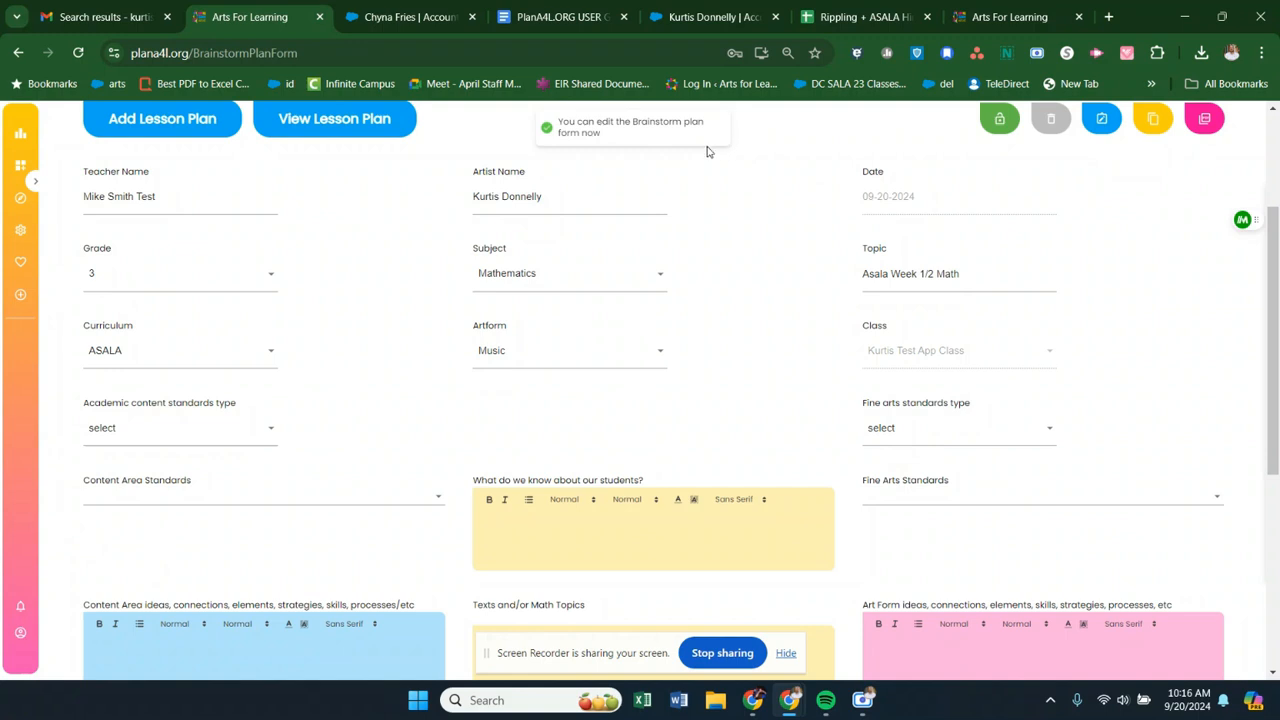
- Enter the placeholder text "dfgdgg" under Content Area ideas and "agdgad" under Texts and/or Math Topics
scroll(310, 600, down, 2)
click(246, 514)
text(dfgdg)
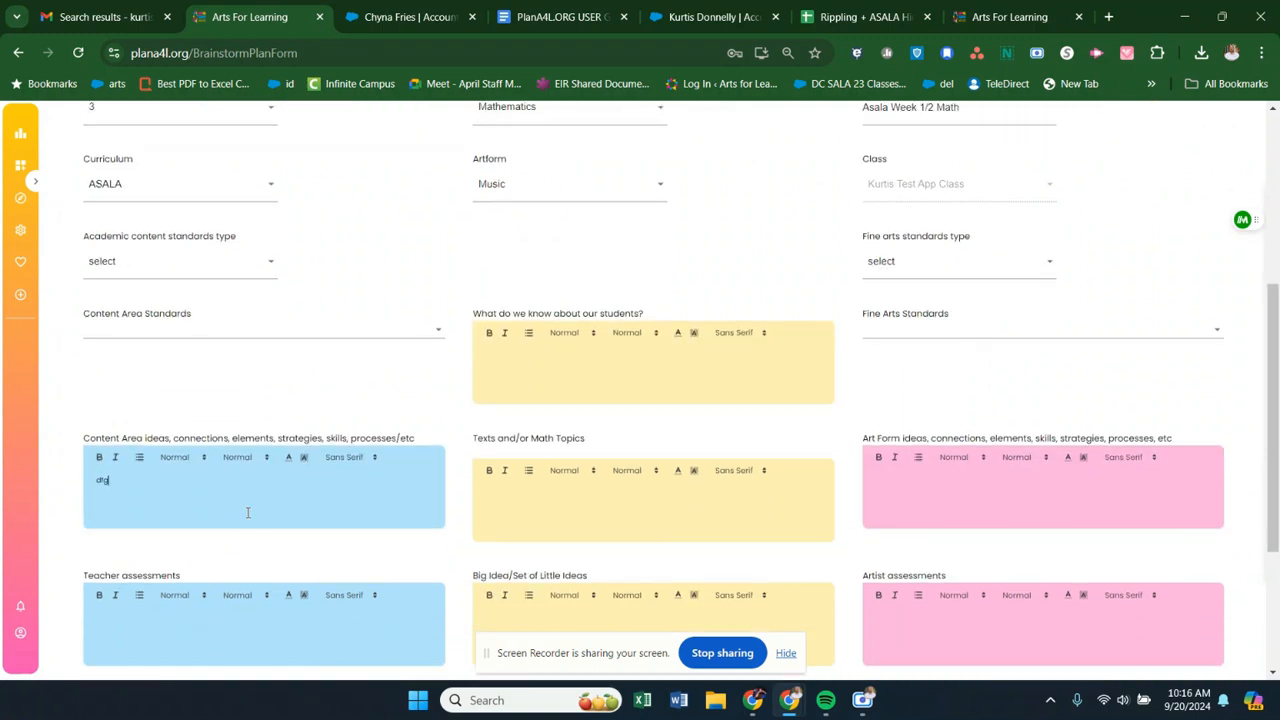
click(542, 505)
text(asdasd)
- Set the plan's academic content standards type to Maryland
scroll(963, 328, up, 4)
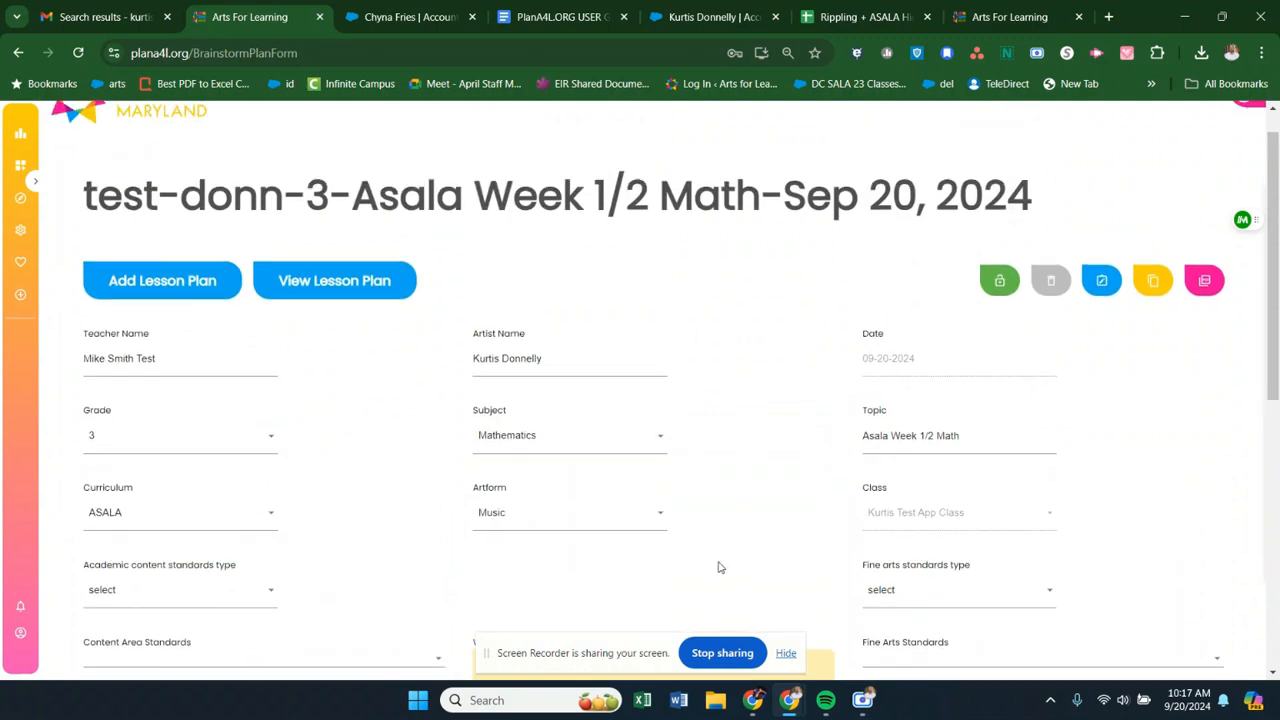
scroll(700, 570, down, 7)
scroll(1166, 406, up, 5)
scroll(1250, 350, up, 2)
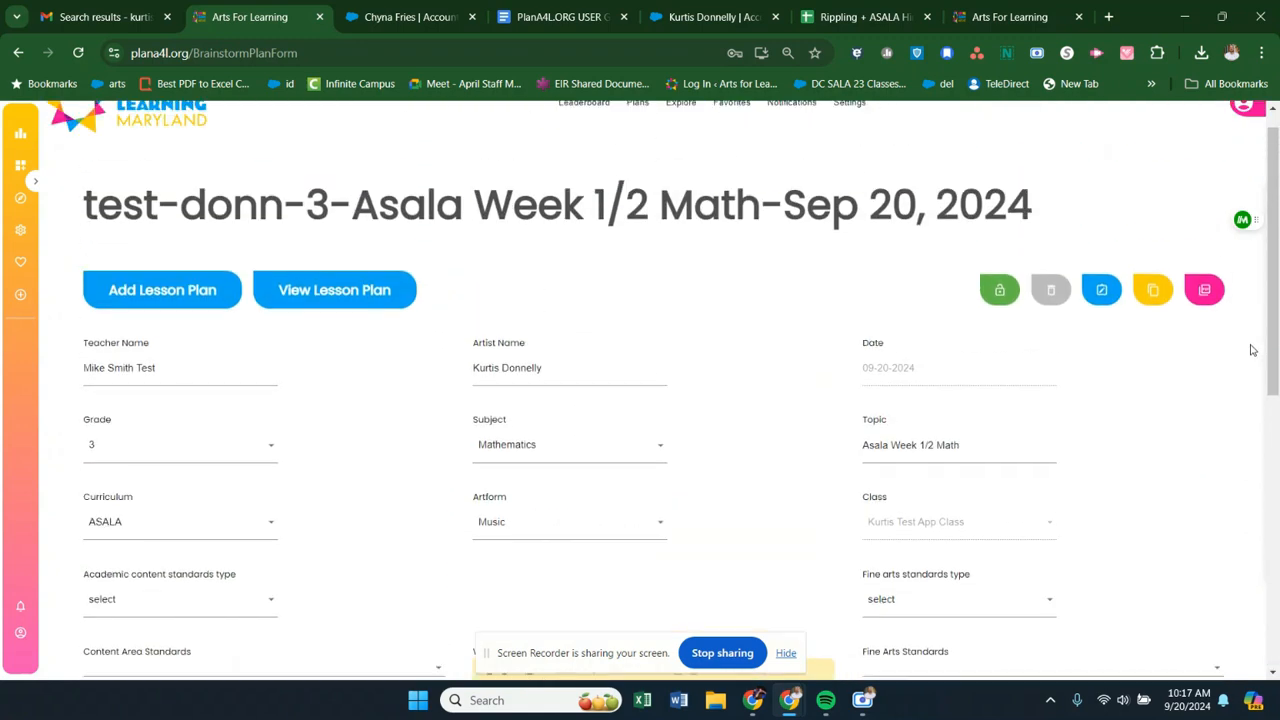
scroll(1246, 356, down, 10)
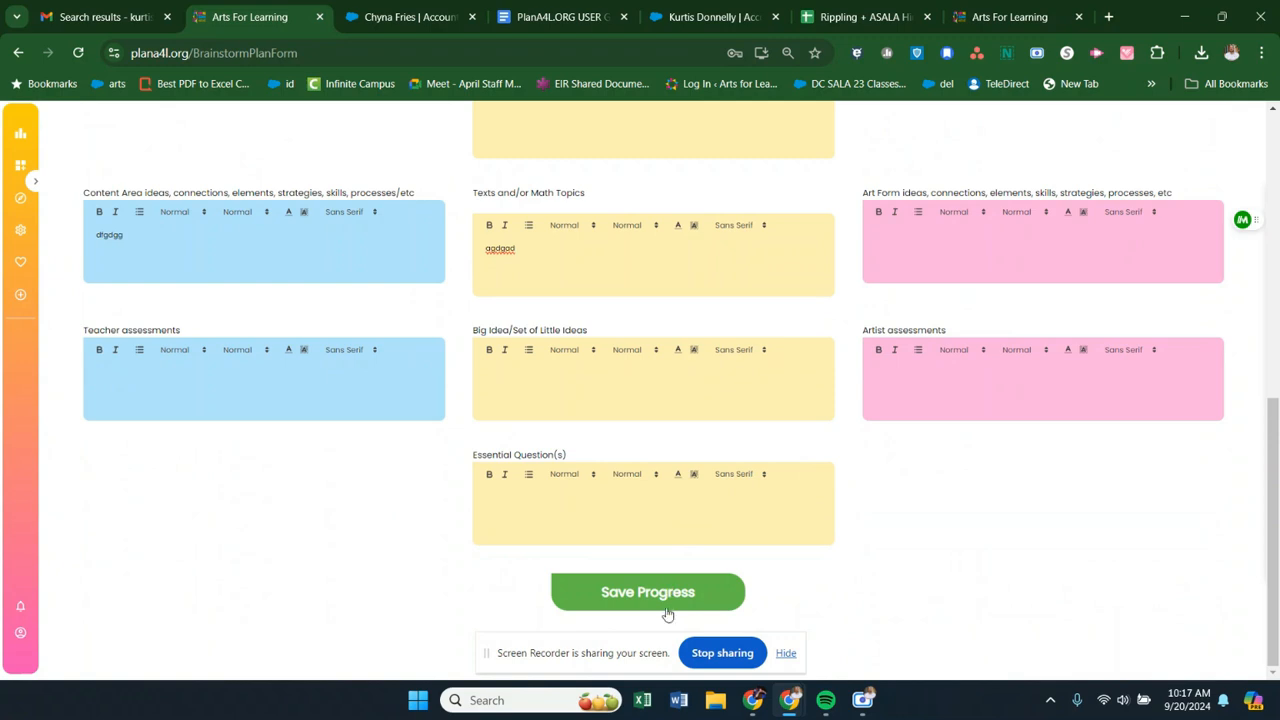
scroll(650, 570, up, 5)
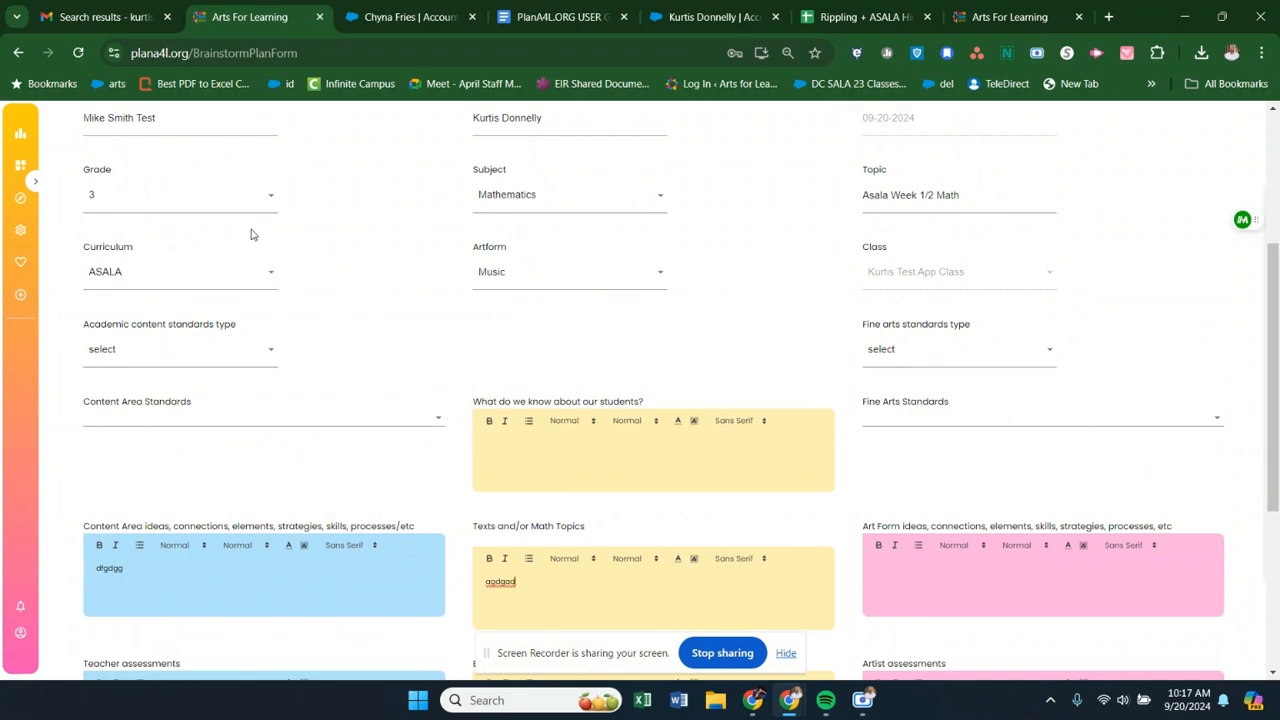
click(272, 356)
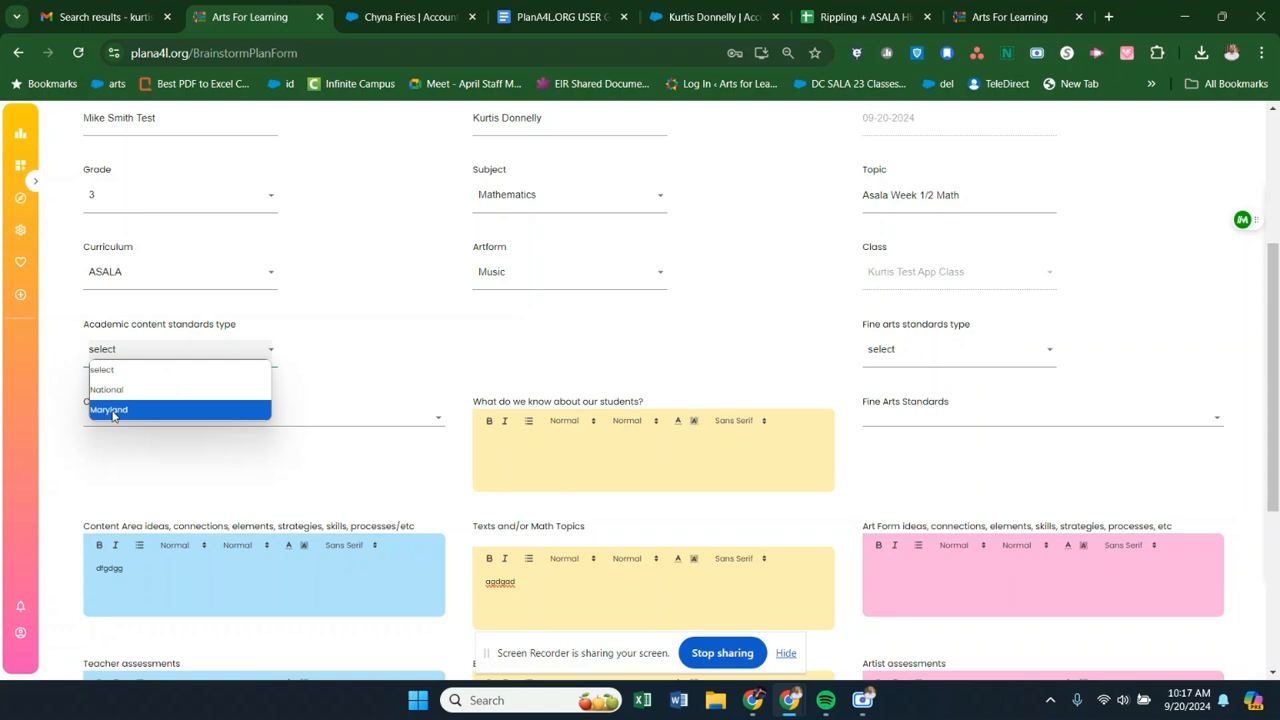
click(113, 410)
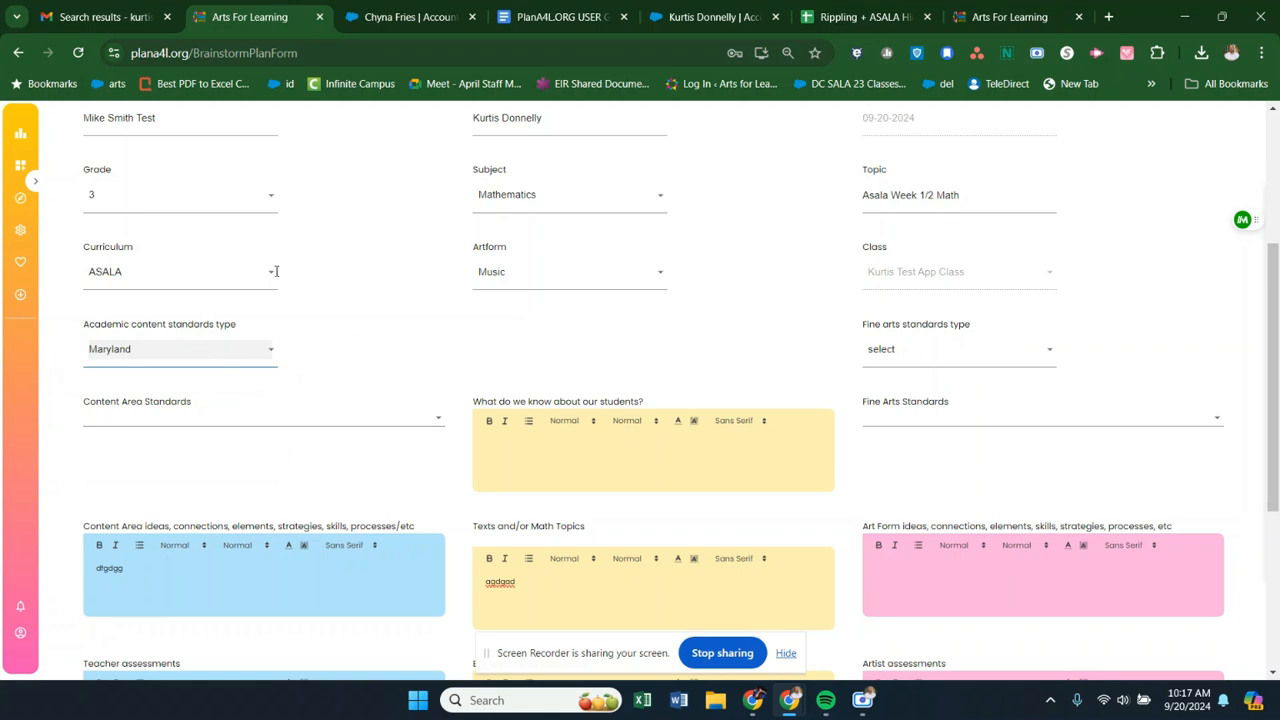
- Filter the content area standards by "multipli", add standard 3.OA.A.3, and enlarge the box showing its text
click(442, 418)
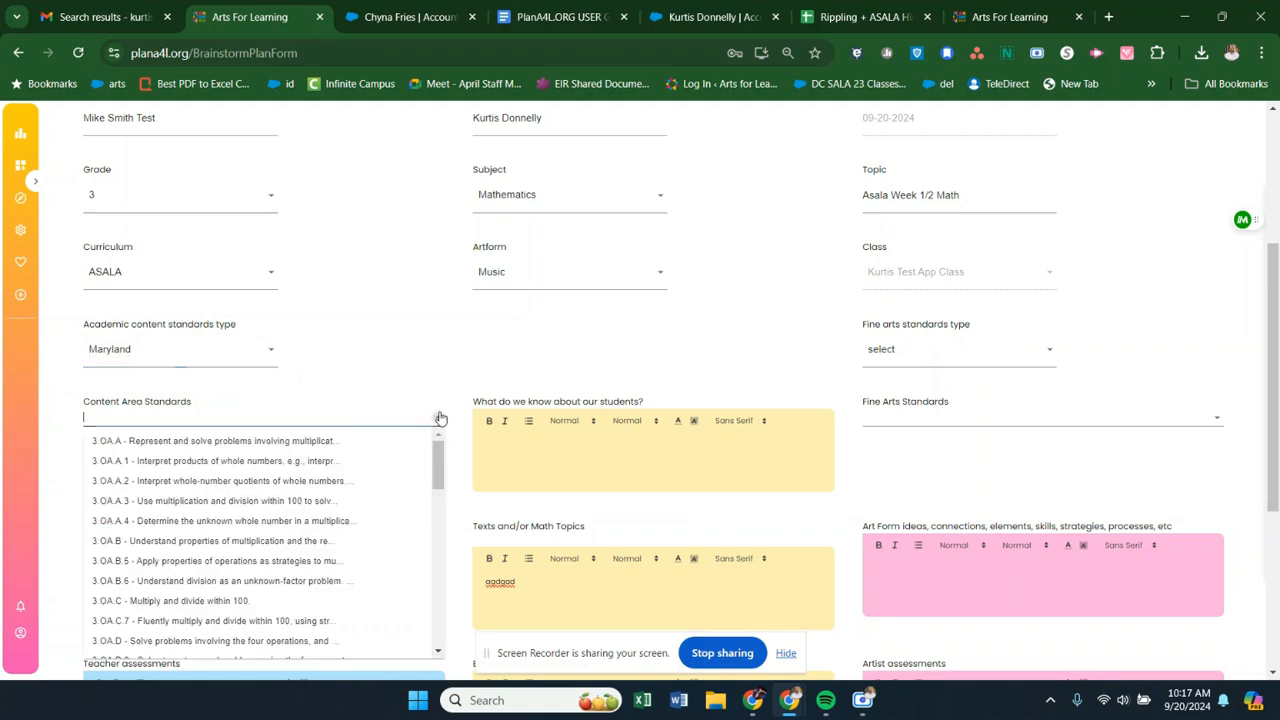
mouse_move(437, 459)
mouse_down()
mouse_move(436, 648)
mouse_move(434, 446)
mouse_up()
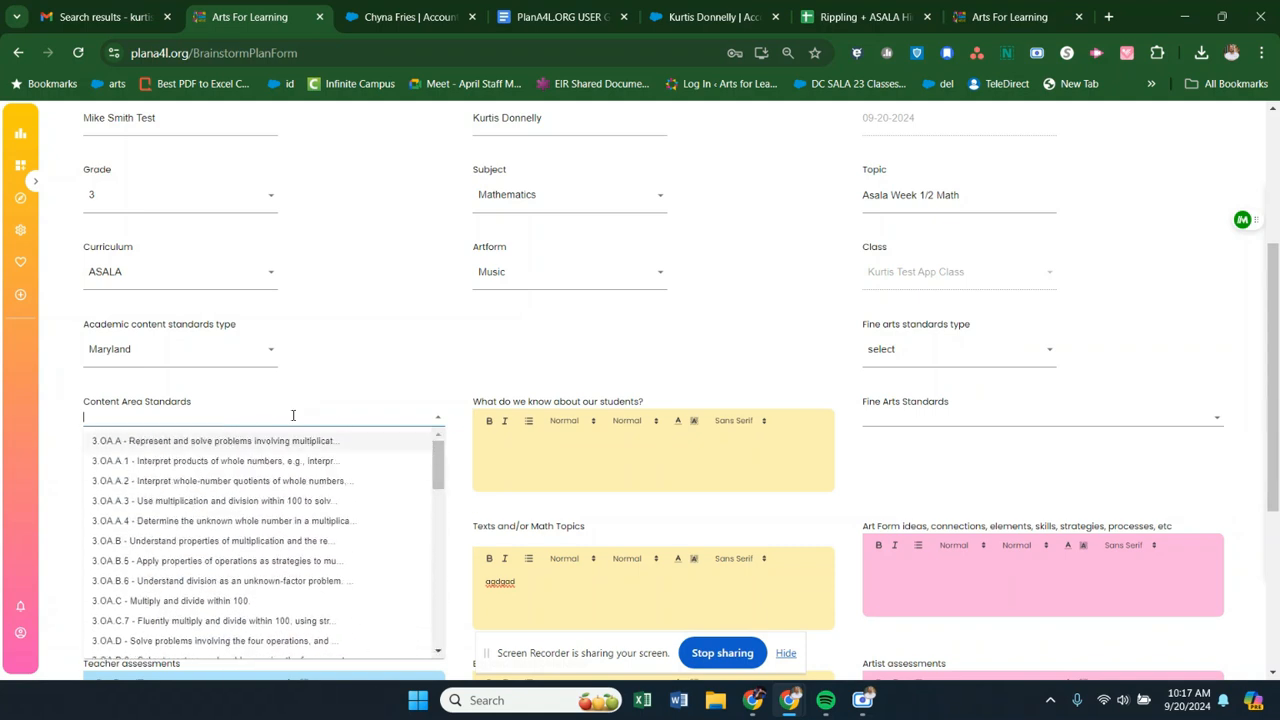
click(193, 416)
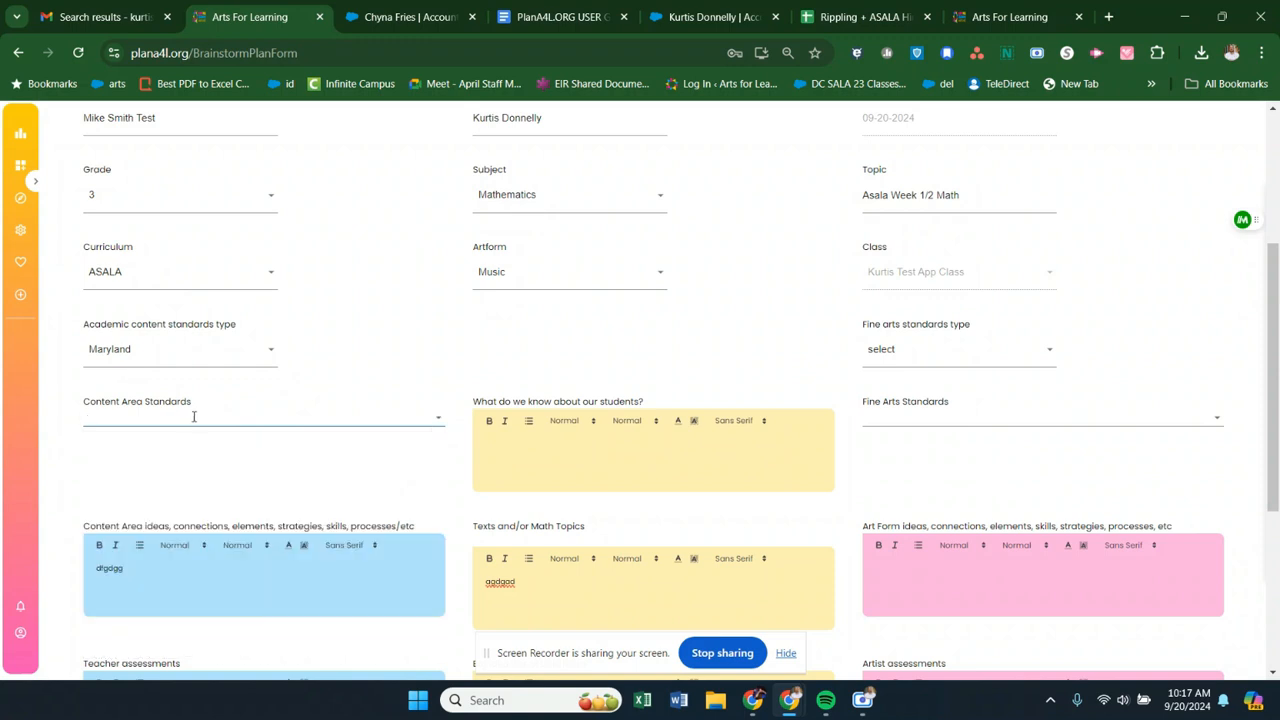
click(440, 418)
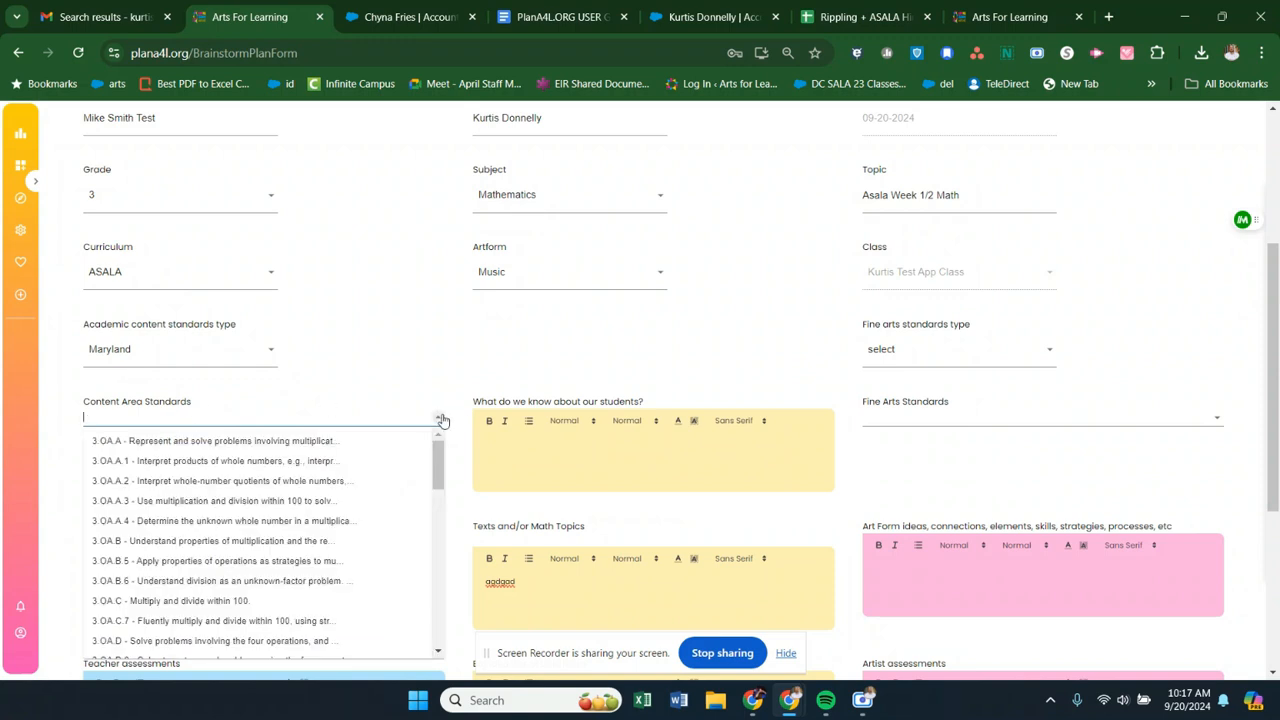
click(154, 419)
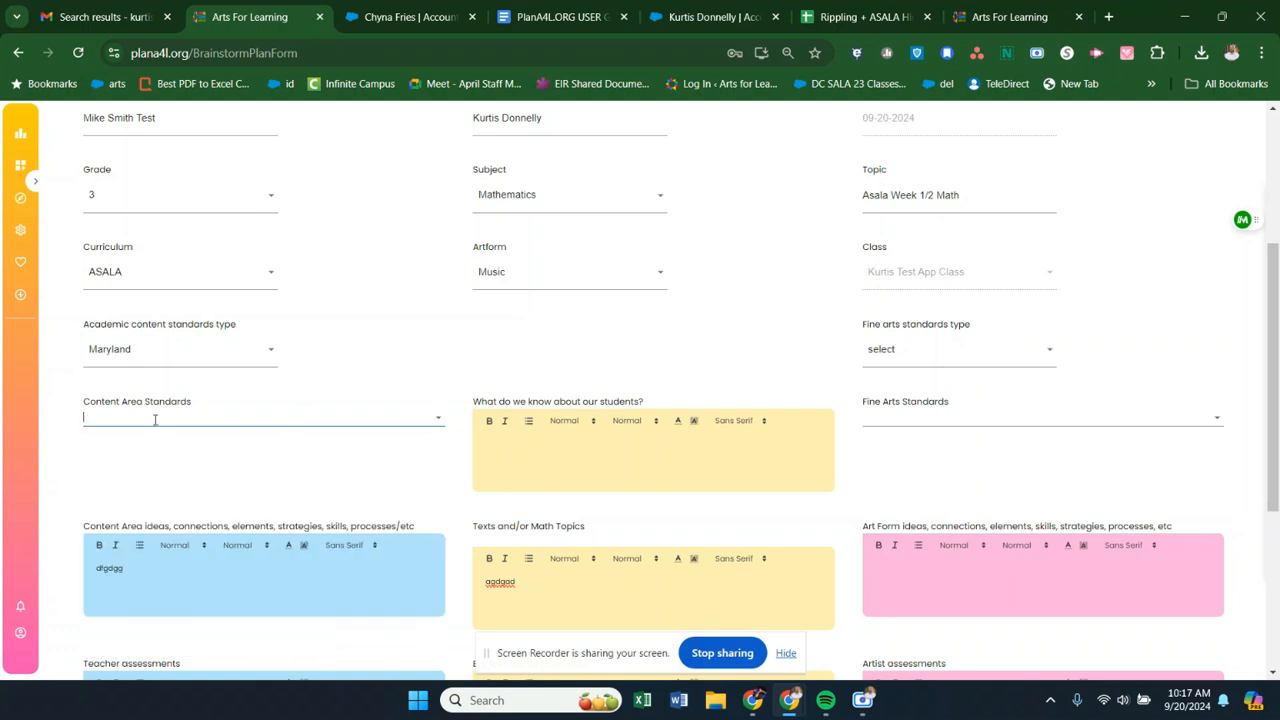
text(mul)
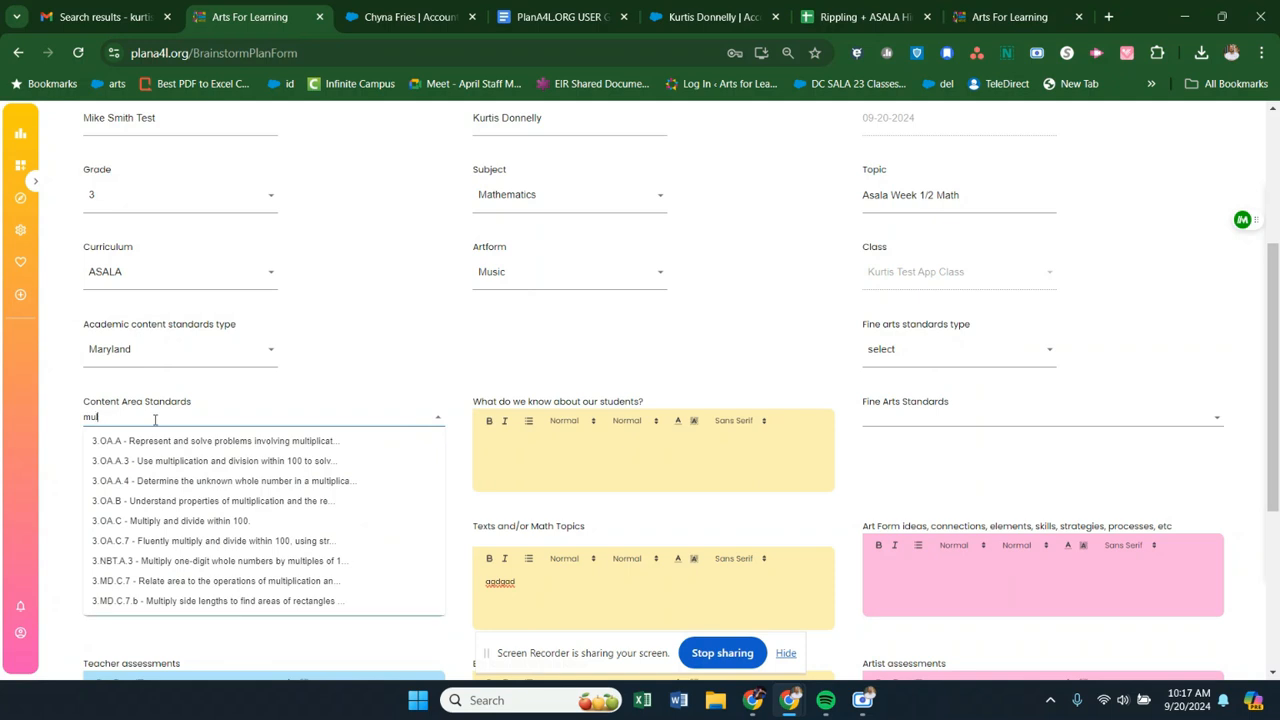
text(tipli)
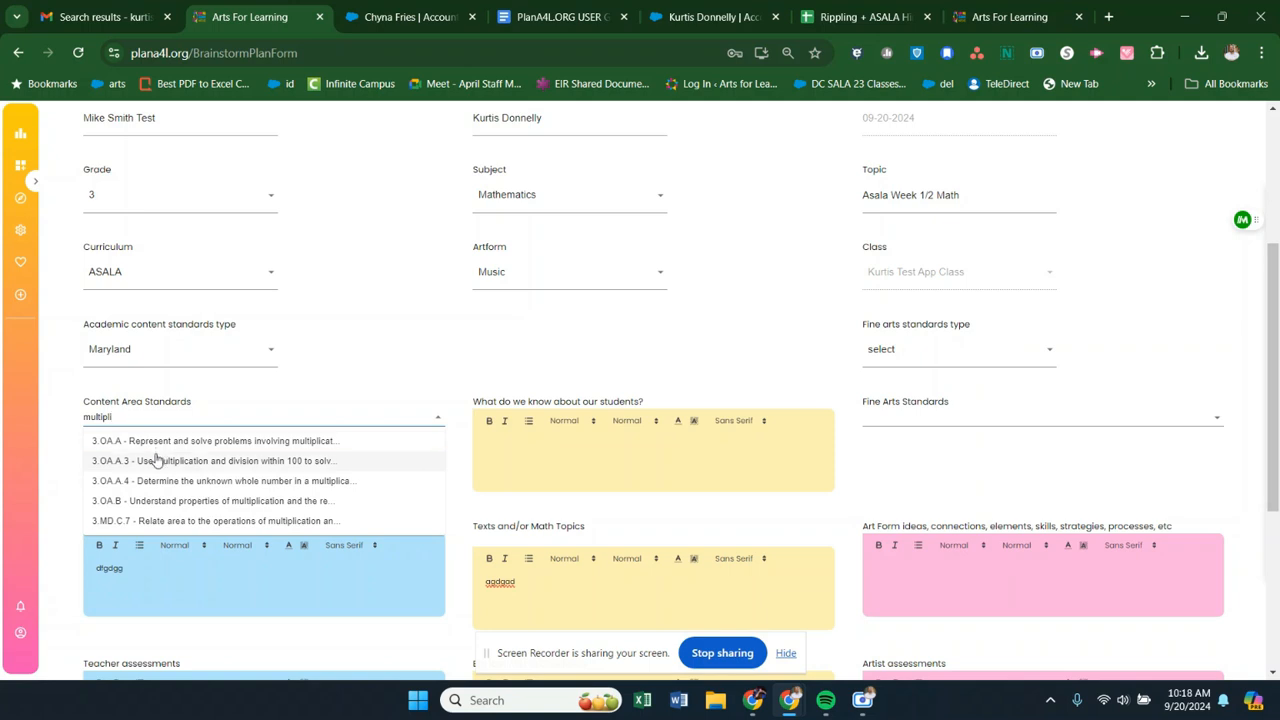
click(157, 460)
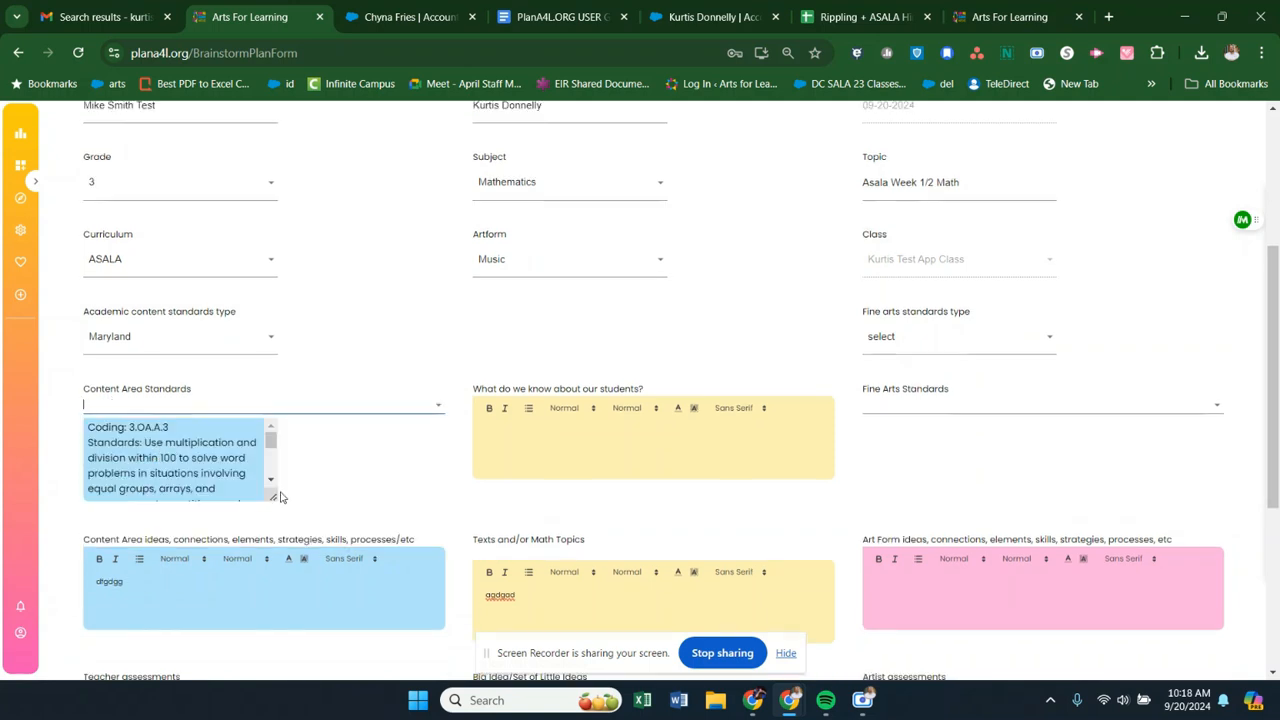
drag(273, 496, 443, 523)
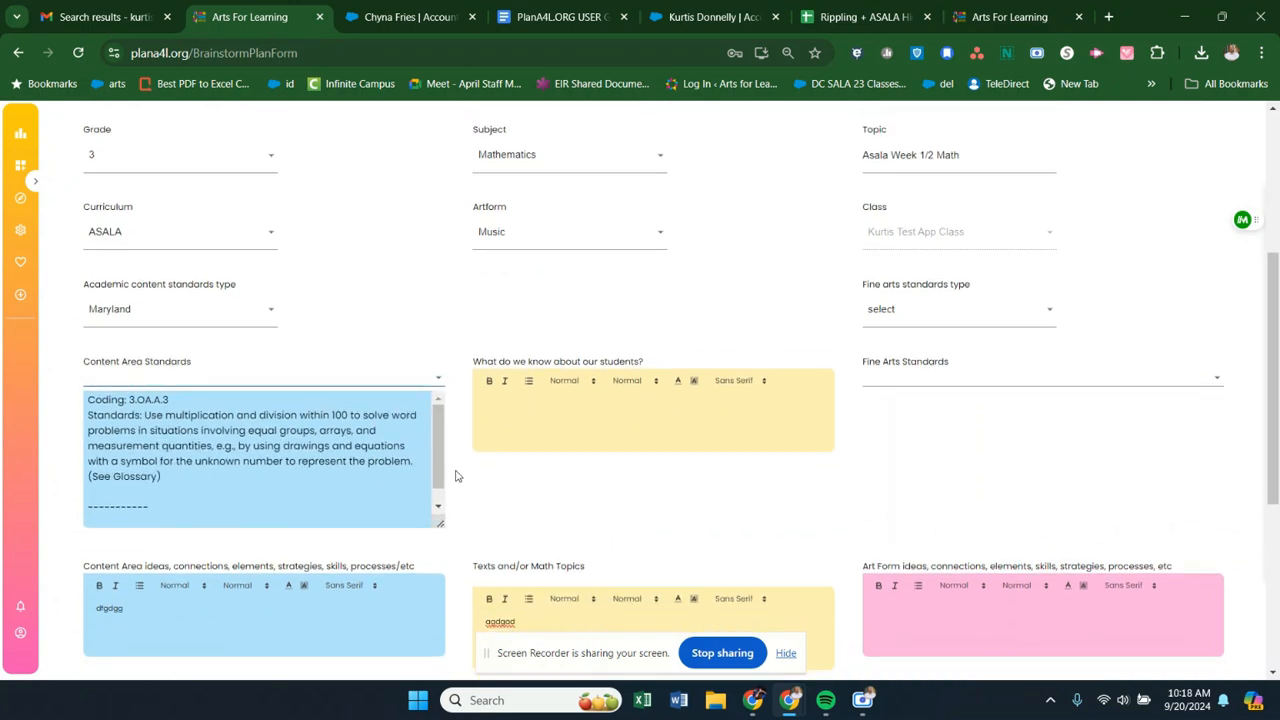
- Add 3.OA.B.6 as a second content area standard and enlarge the standards box to fit both entries
click(429, 374)
click(416, 377)
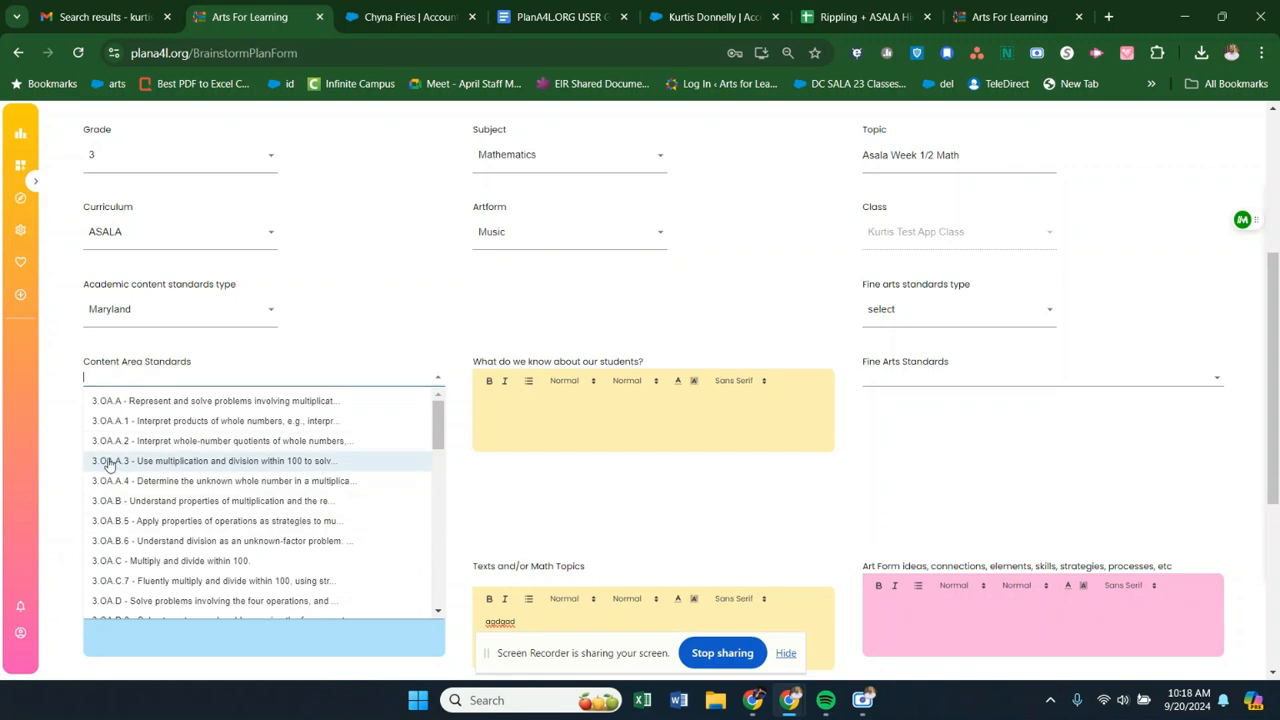
click(189, 546)
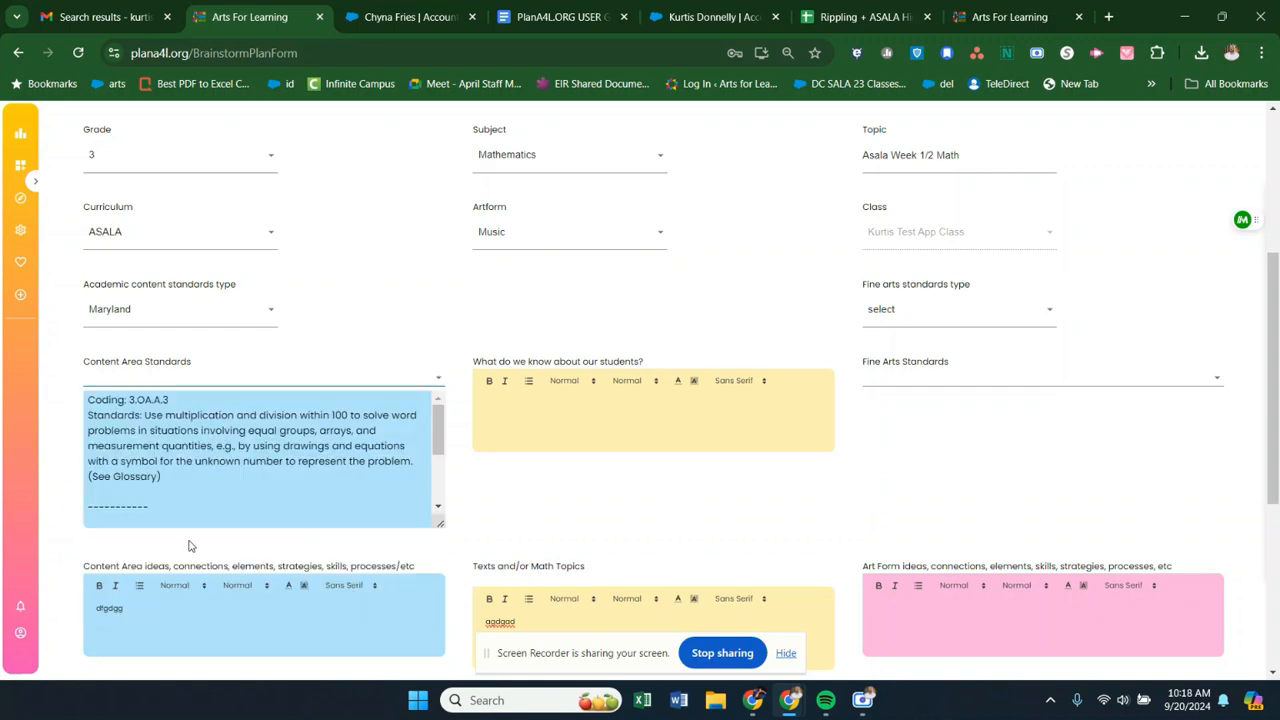
drag(437, 521, 575, 587)
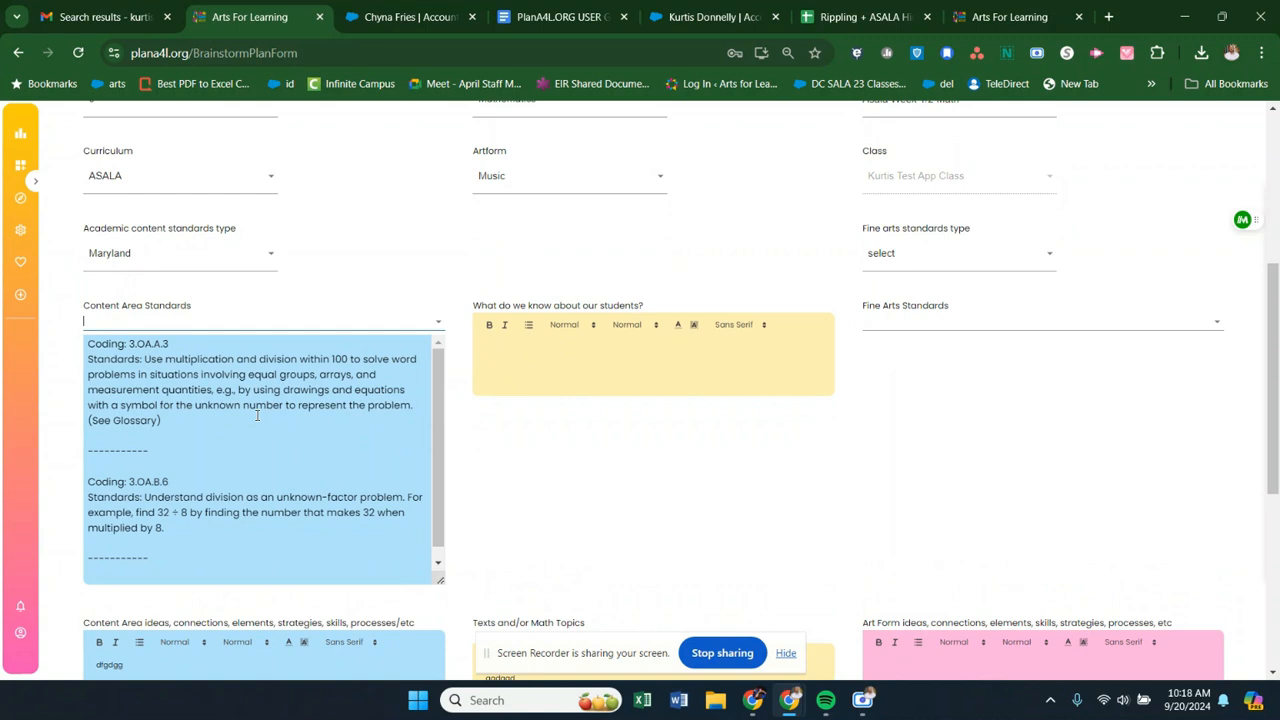
- Remove standard 3.OA.B.6 from the content area standards and close the standards list
click(295, 318)
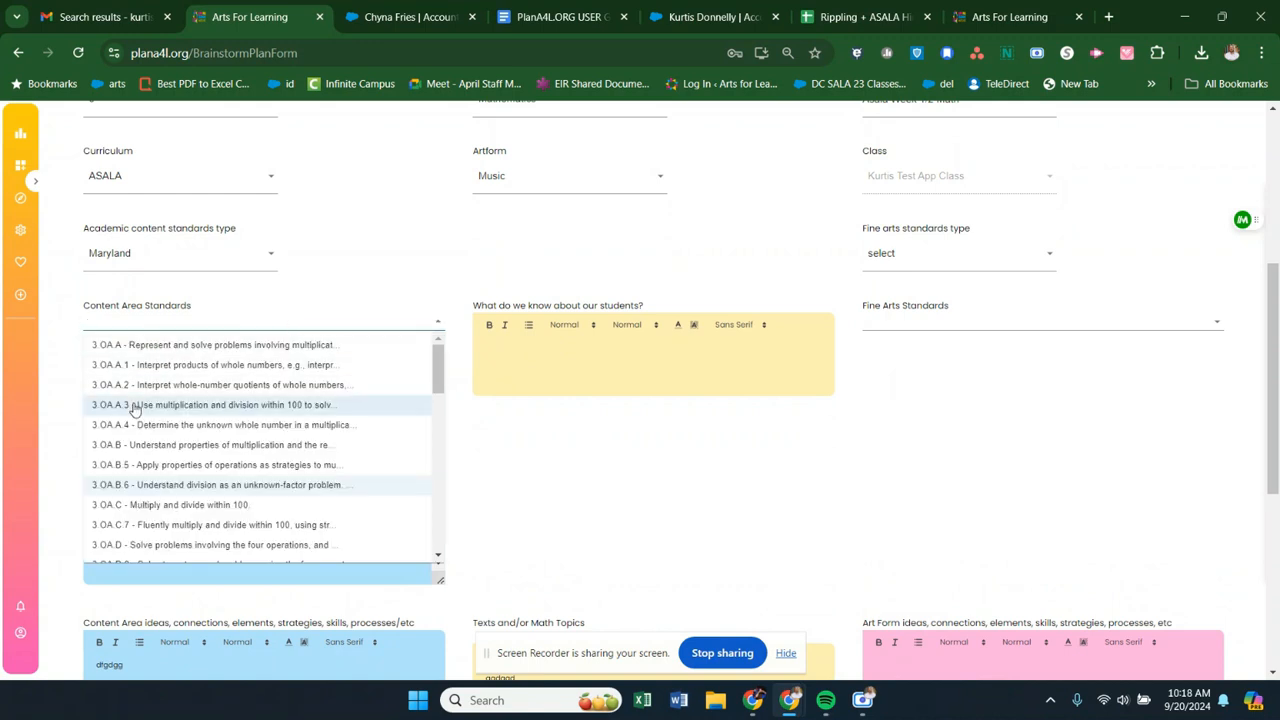
click(143, 486)
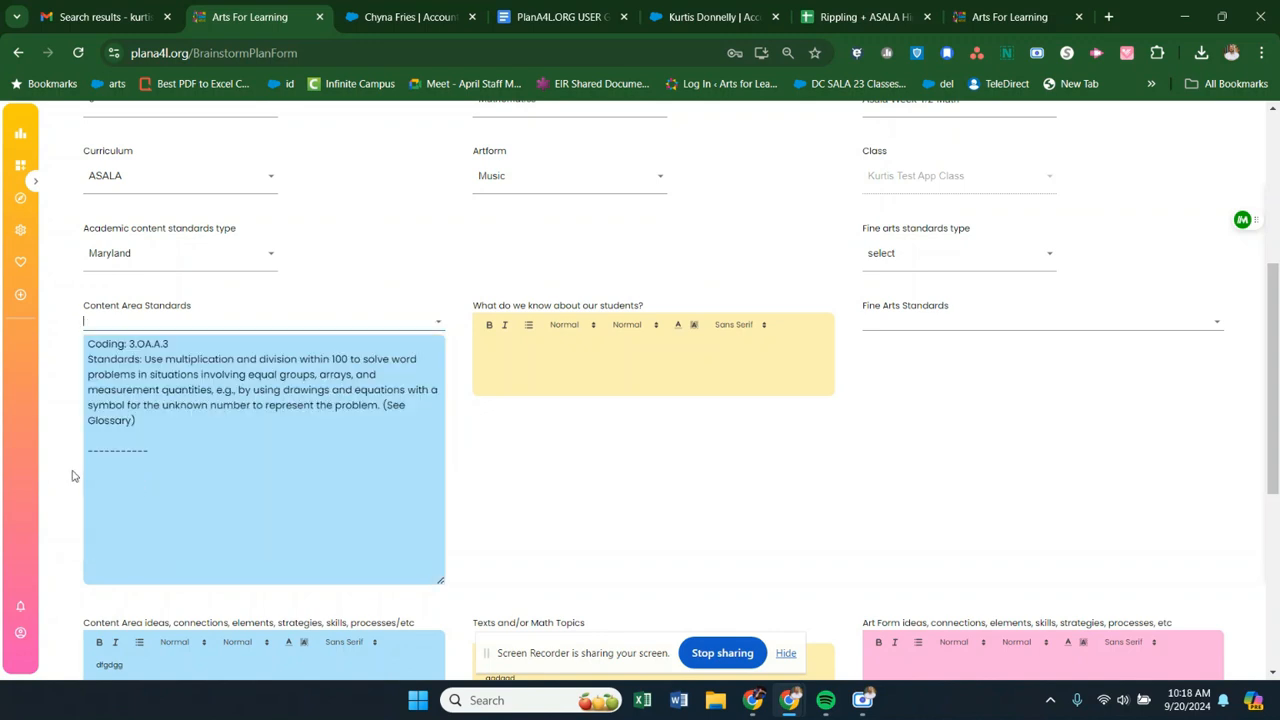
click(334, 322)
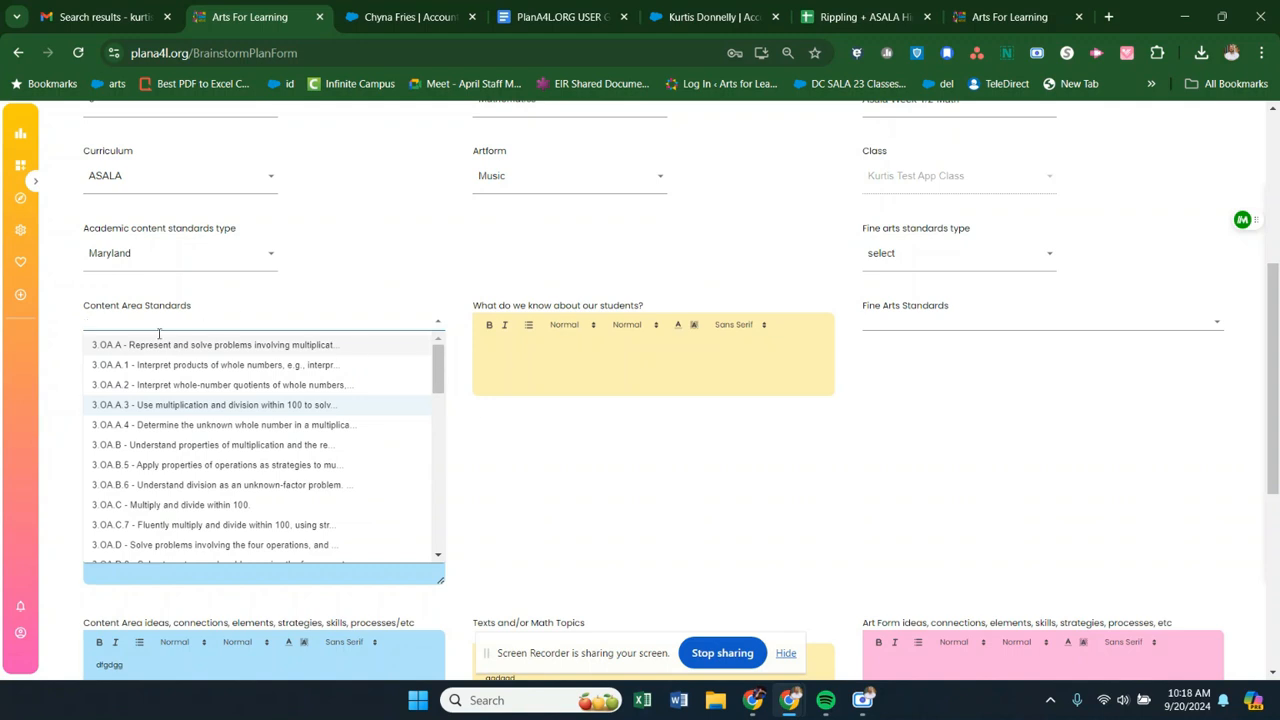
click(70, 432)
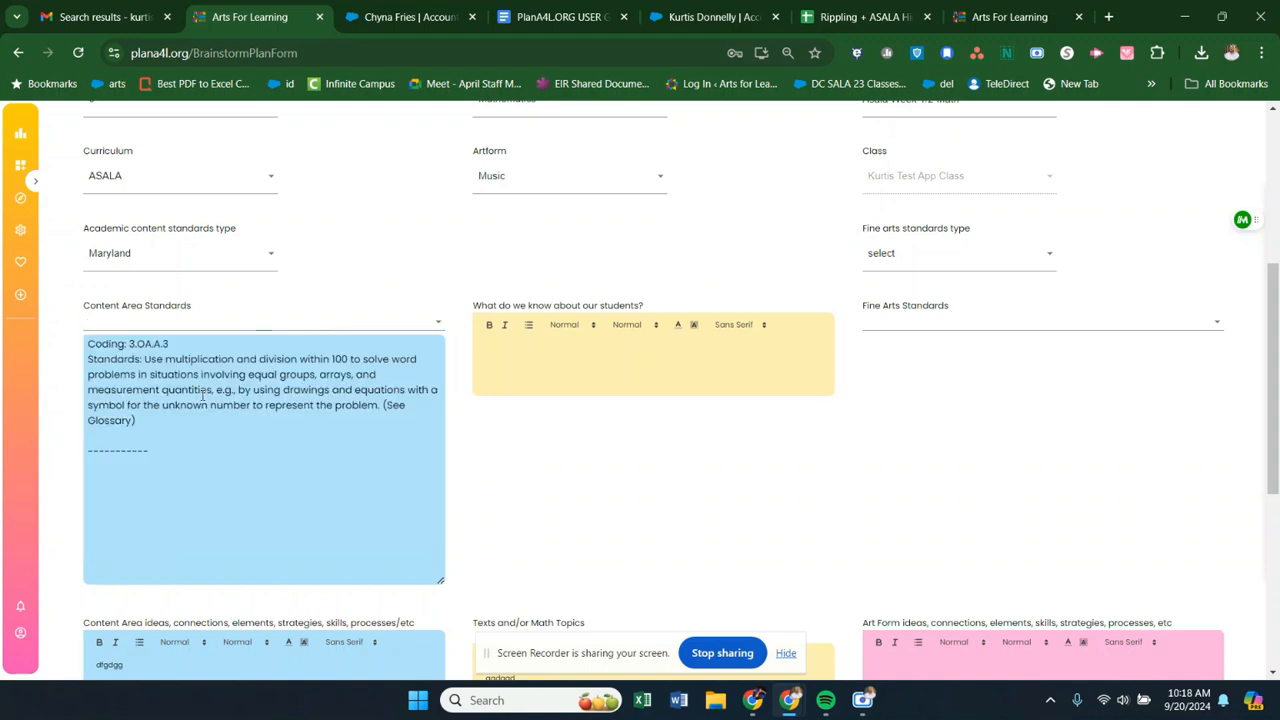
- Save the plan's progress and set the fine arts standards type to Maryland
scroll(690, 480, down, 4)
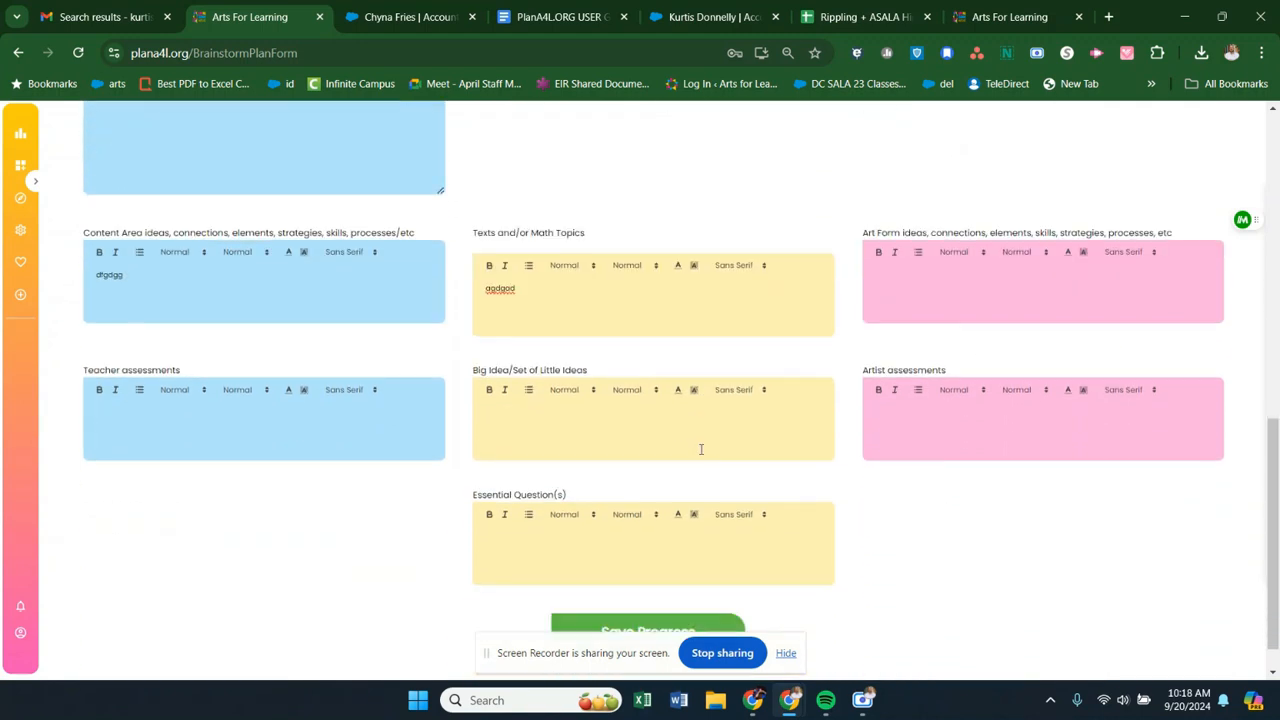
click(636, 592)
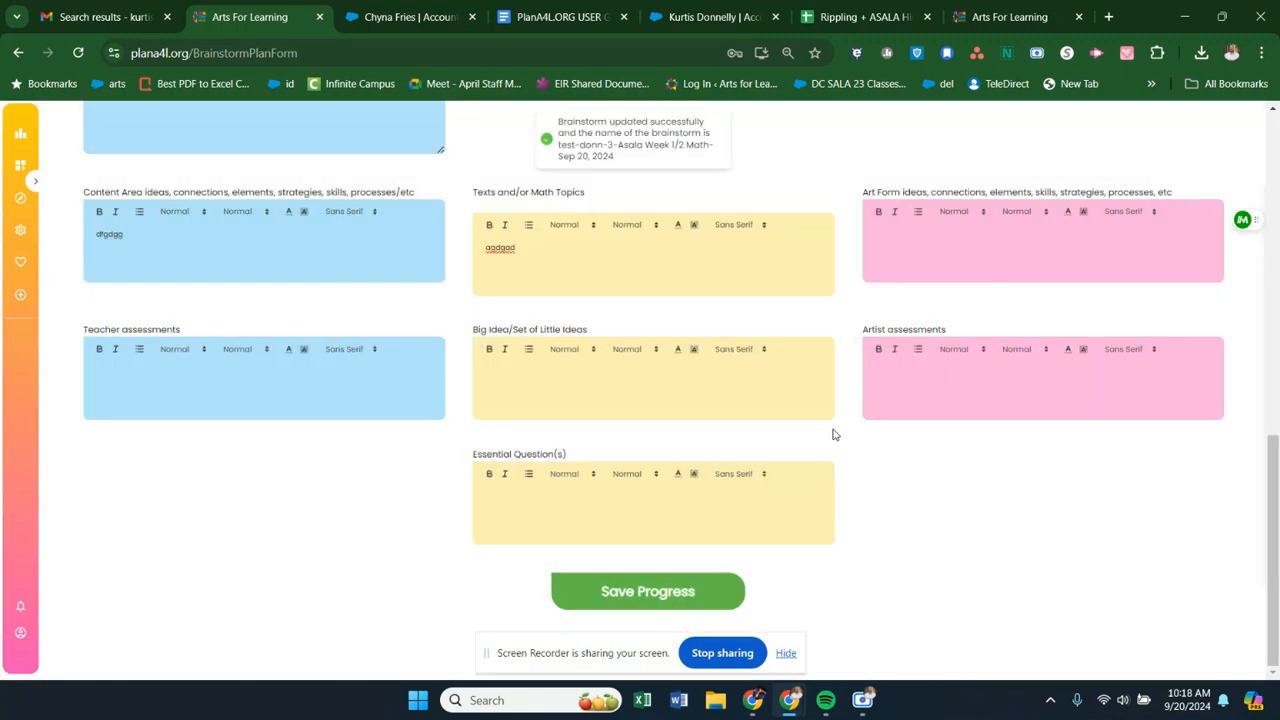
scroll(834, 405, up, 4)
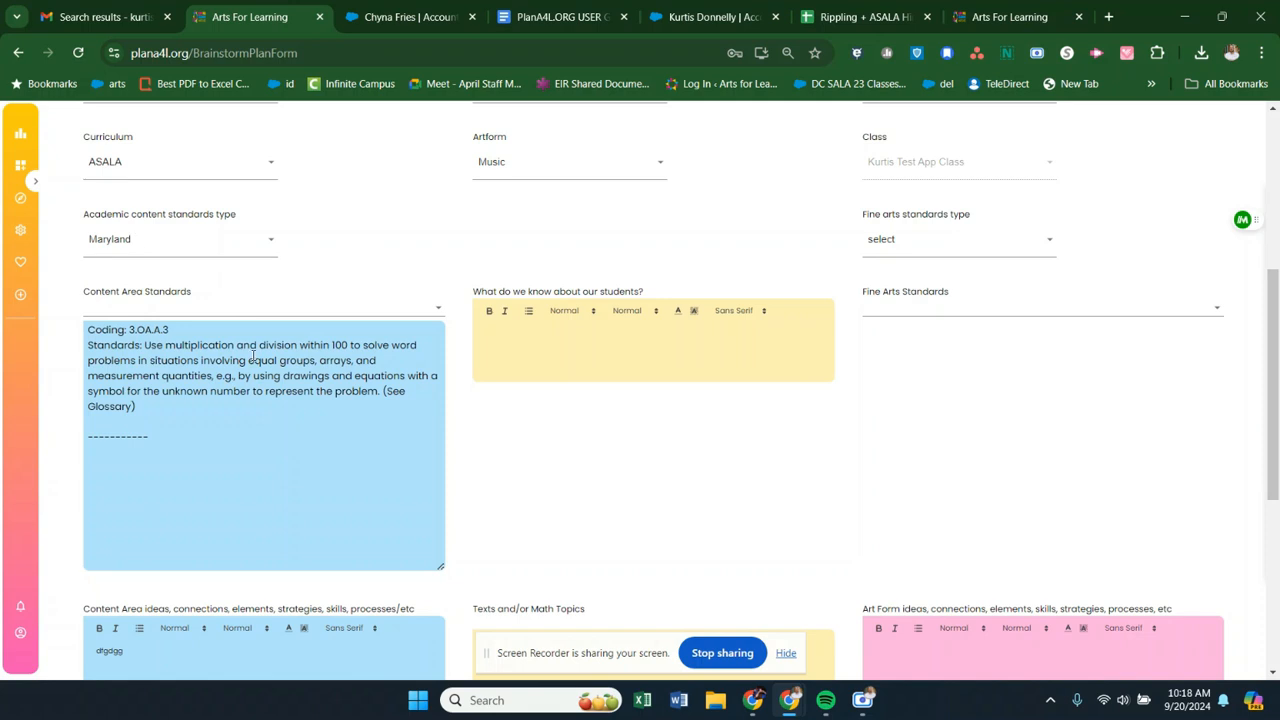
click(1022, 244)
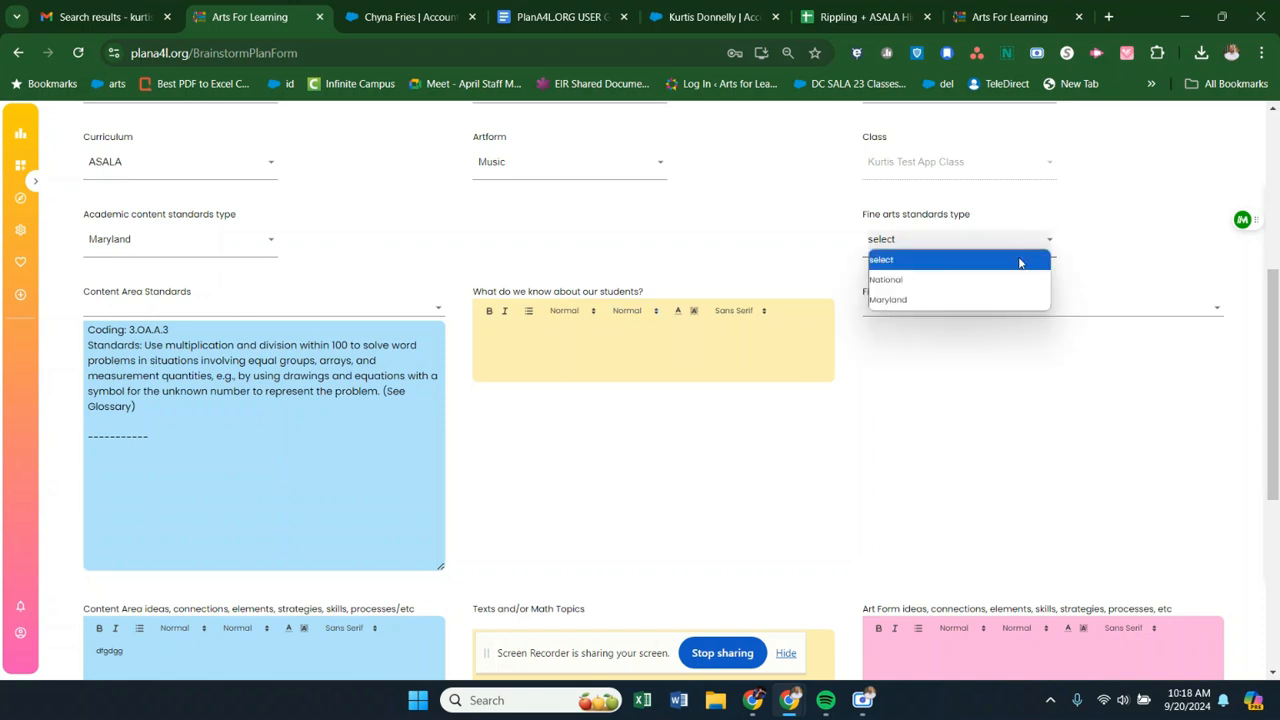
click(930, 294)
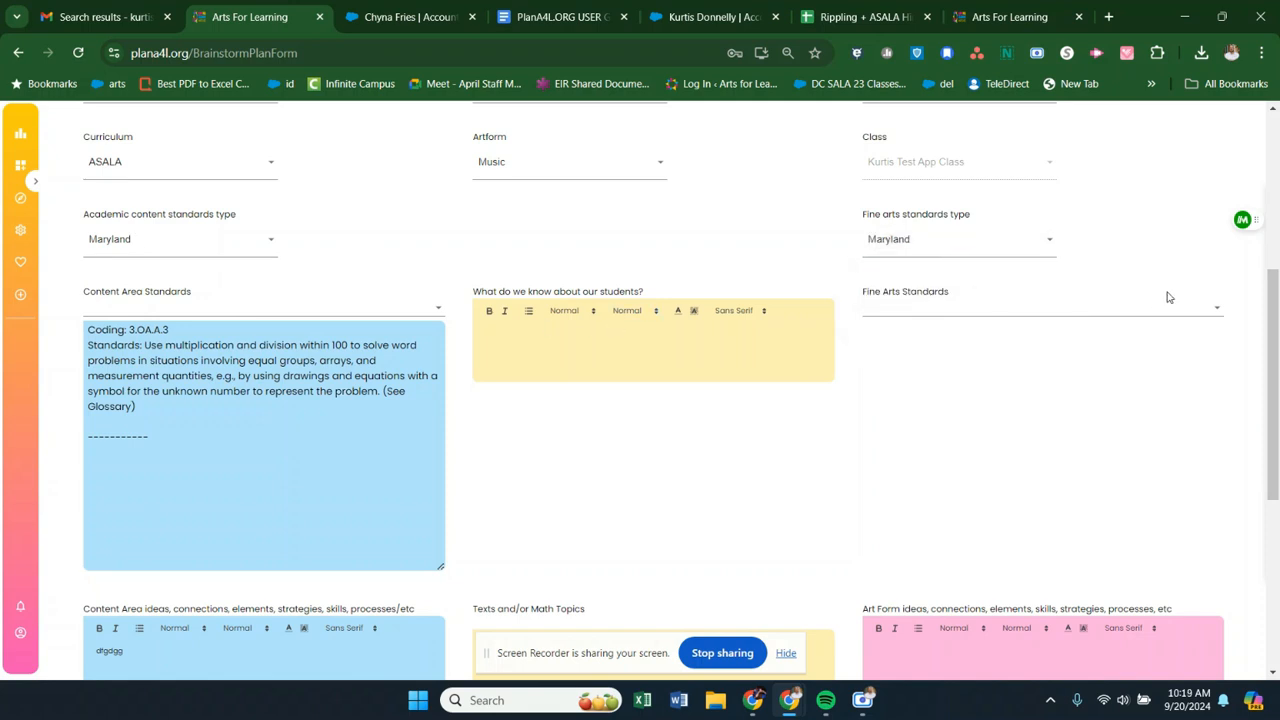
- Browse the available Maryland fine arts standards for music and close the list without choosing one
click(1216, 308)
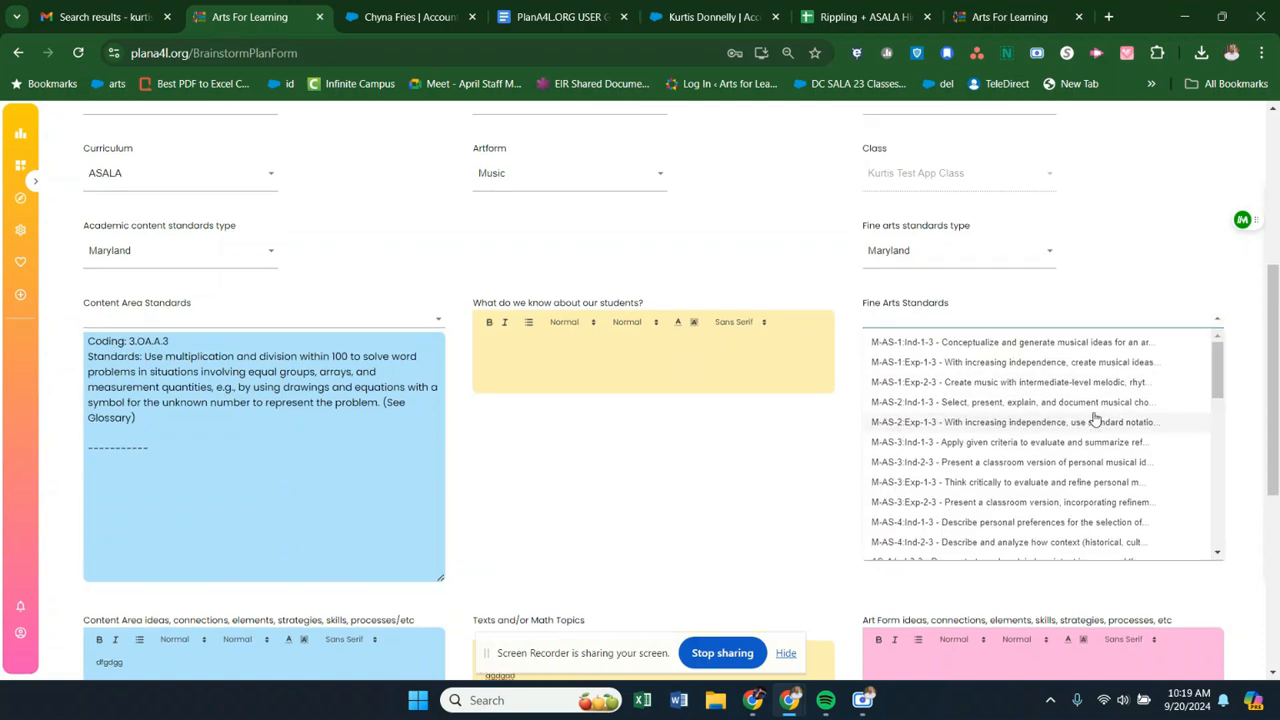
scroll(563, 276, up, 1)
scroll(1035, 460, down, 1)
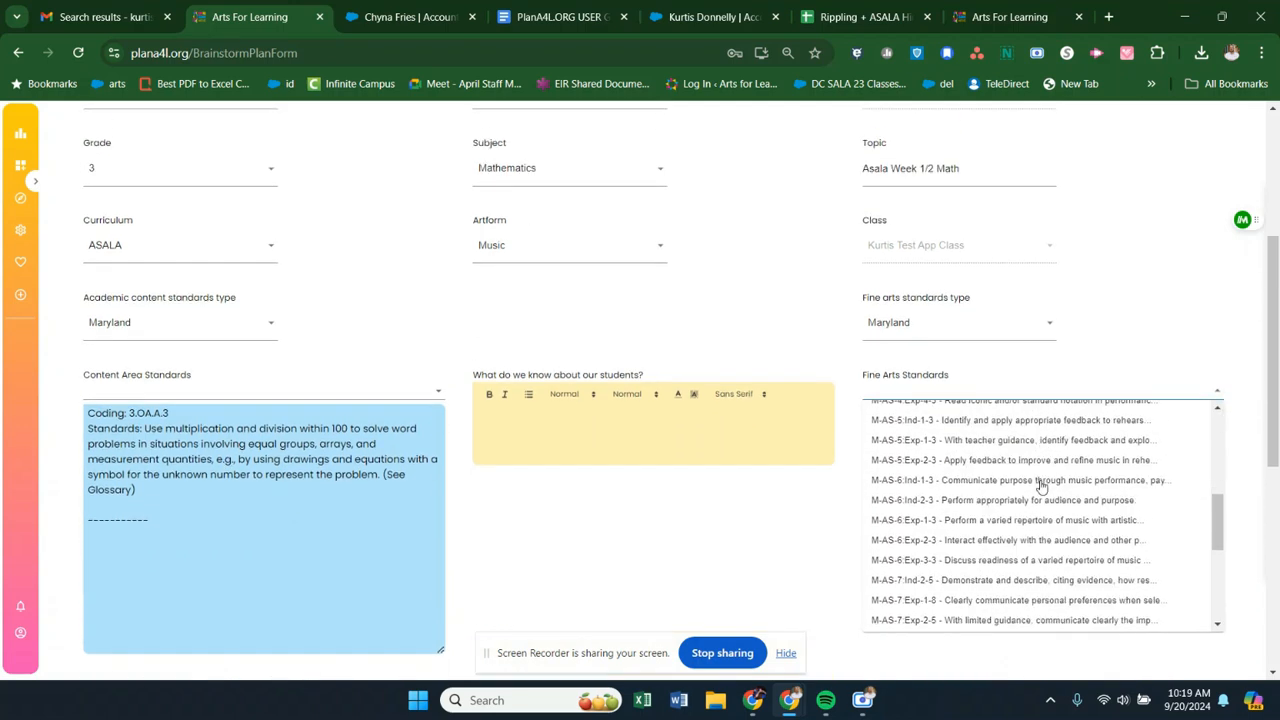
click(790, 330)
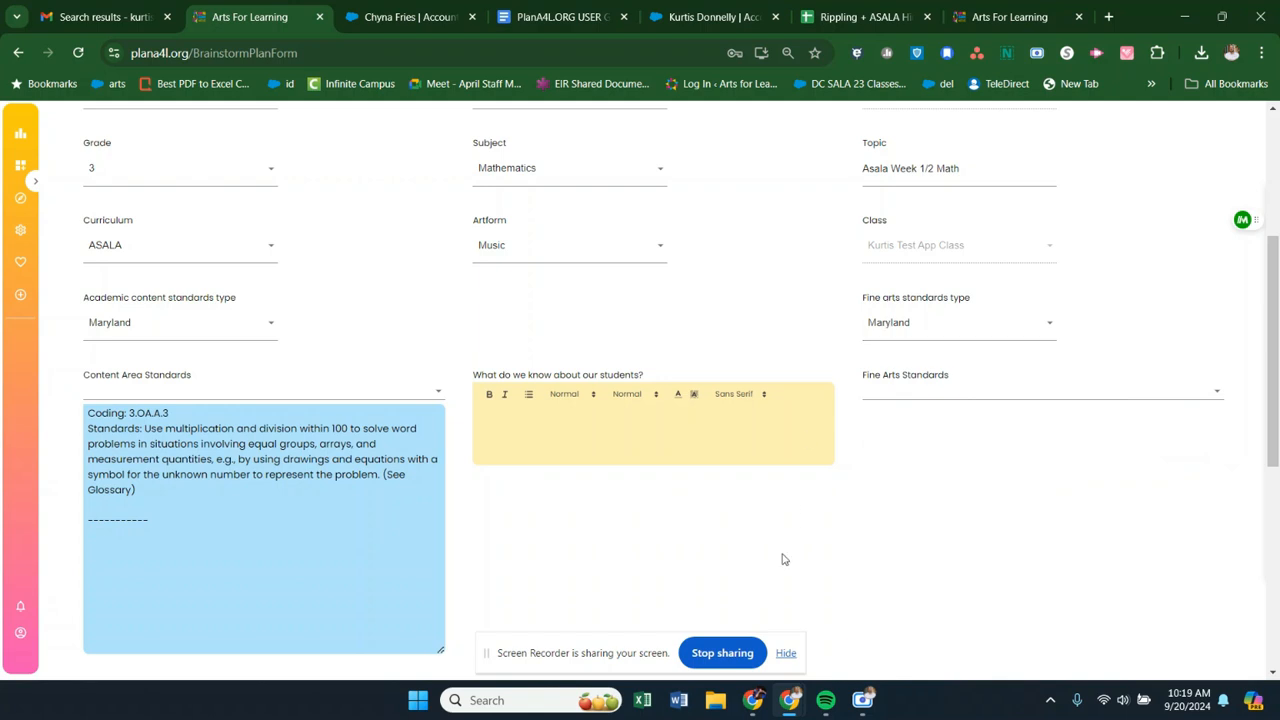
- View the copy types offered for the brainstorm plan and close the Create a Copy dialog without copying
scroll(757, 370, up, 4)
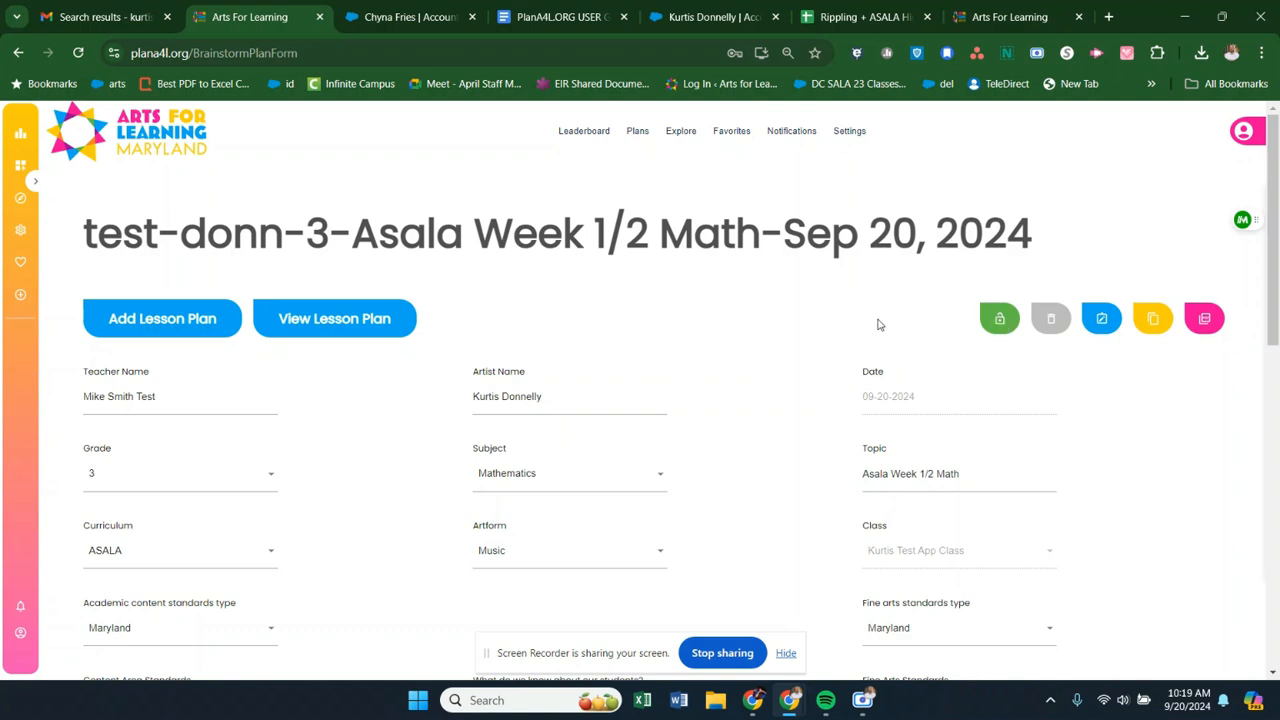
click(1000, 320)
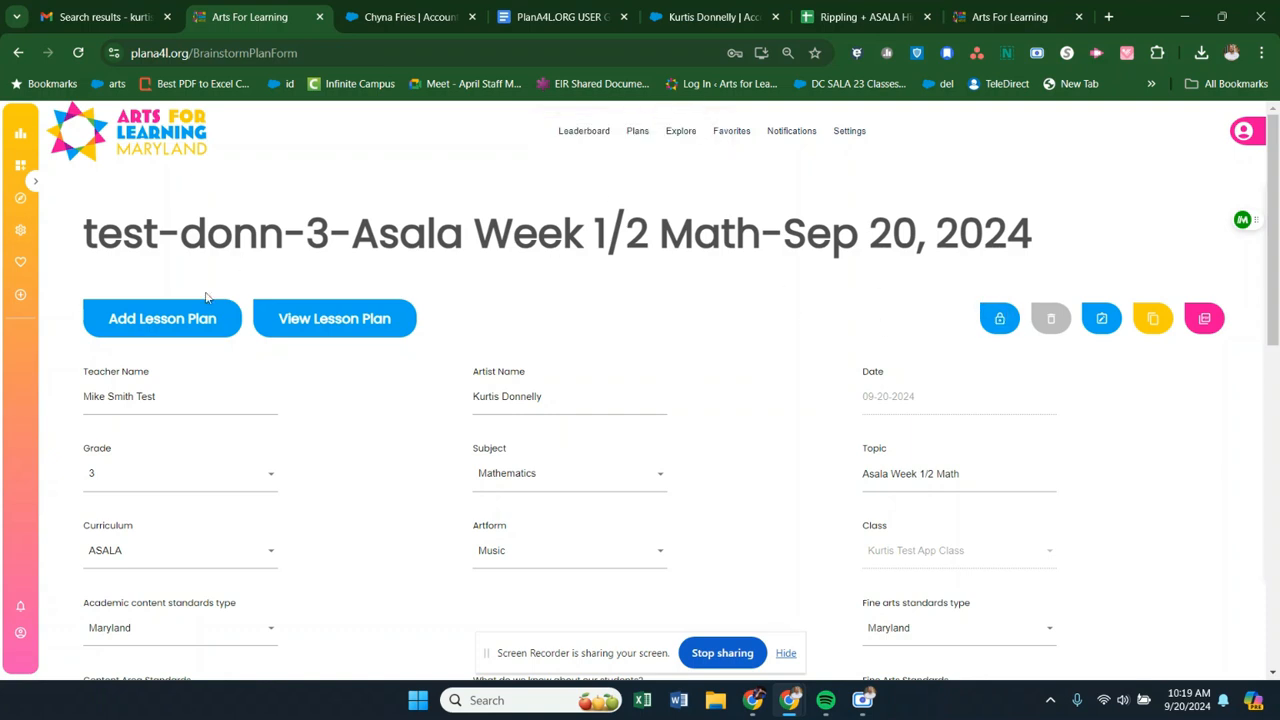
click(1000, 318)
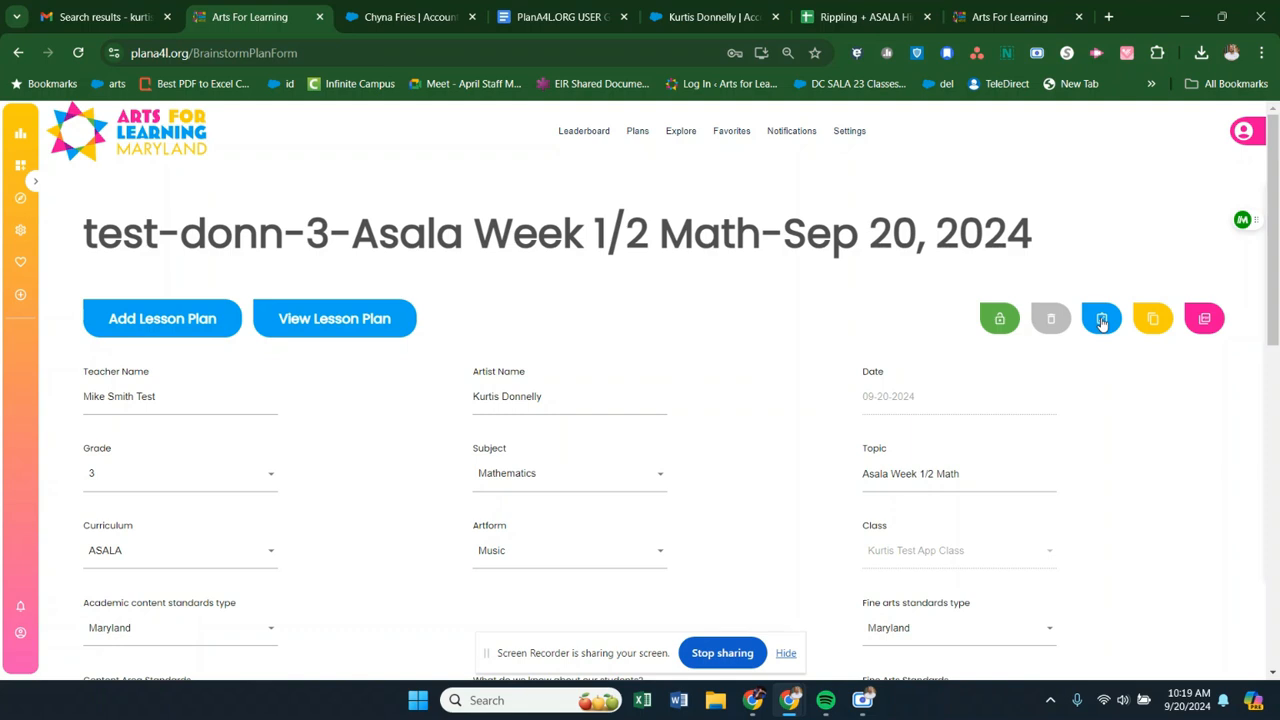
click(1154, 319)
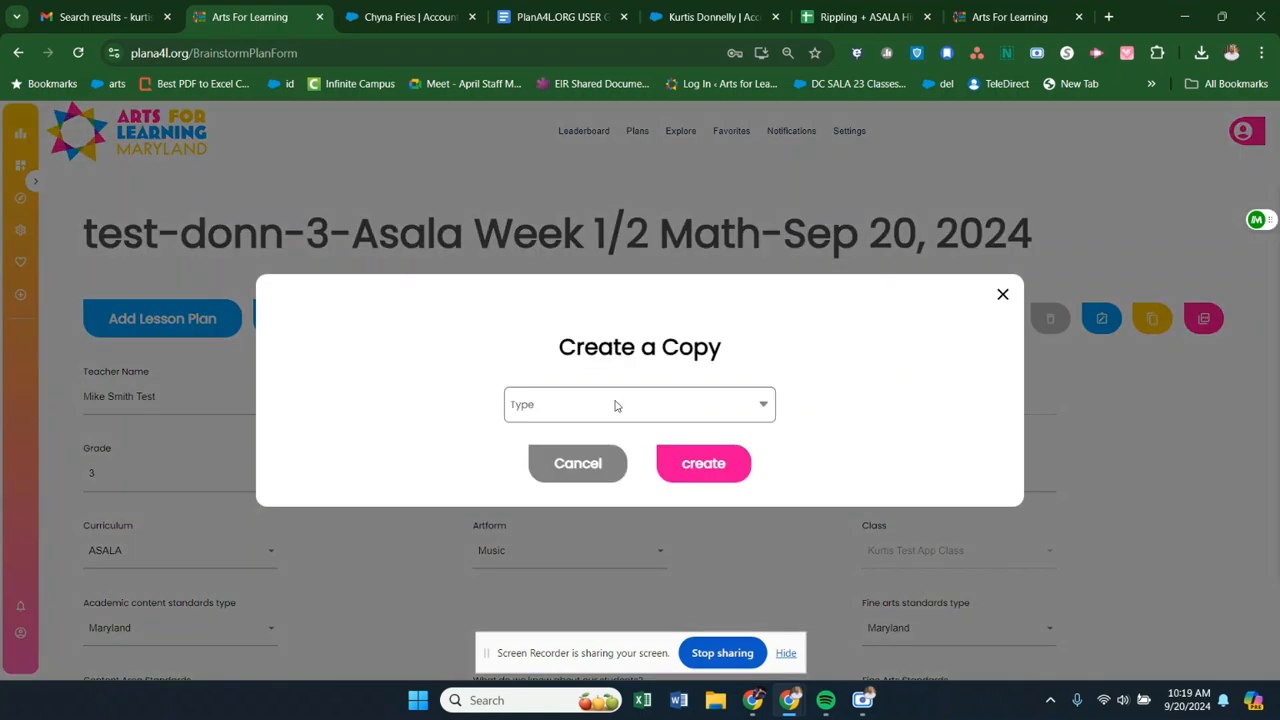
click(616, 405)
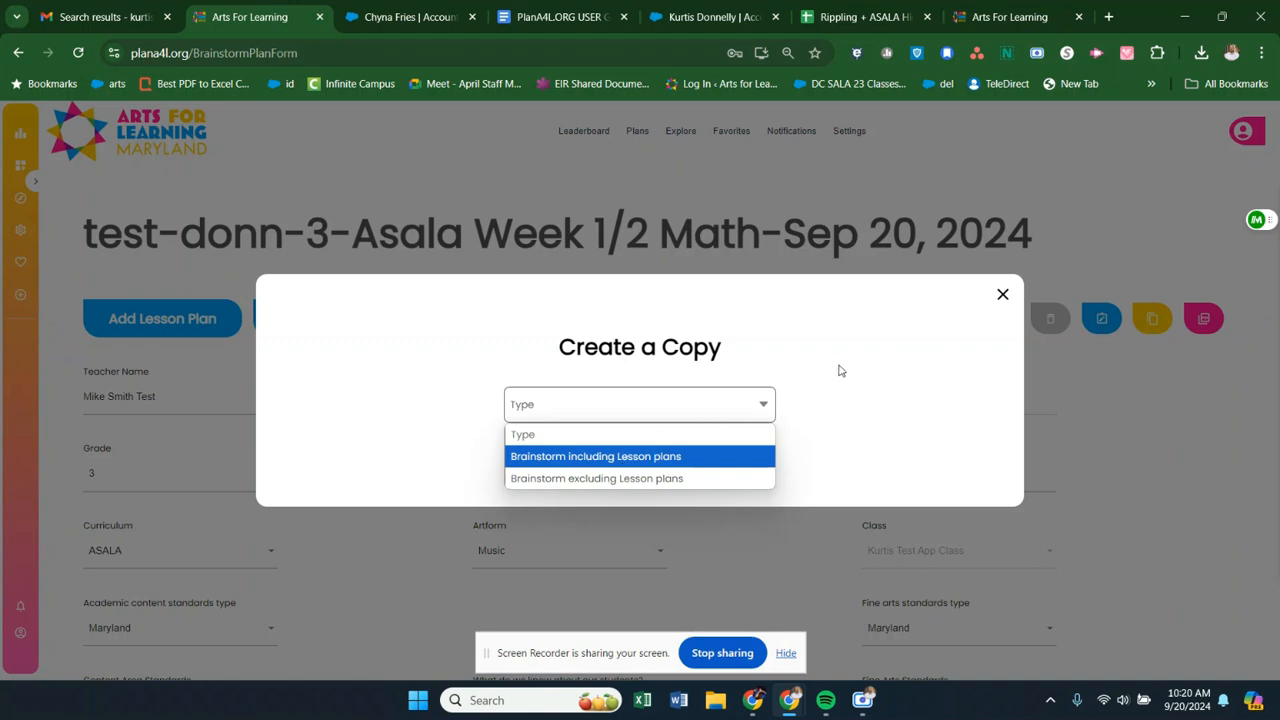
click(1003, 297)
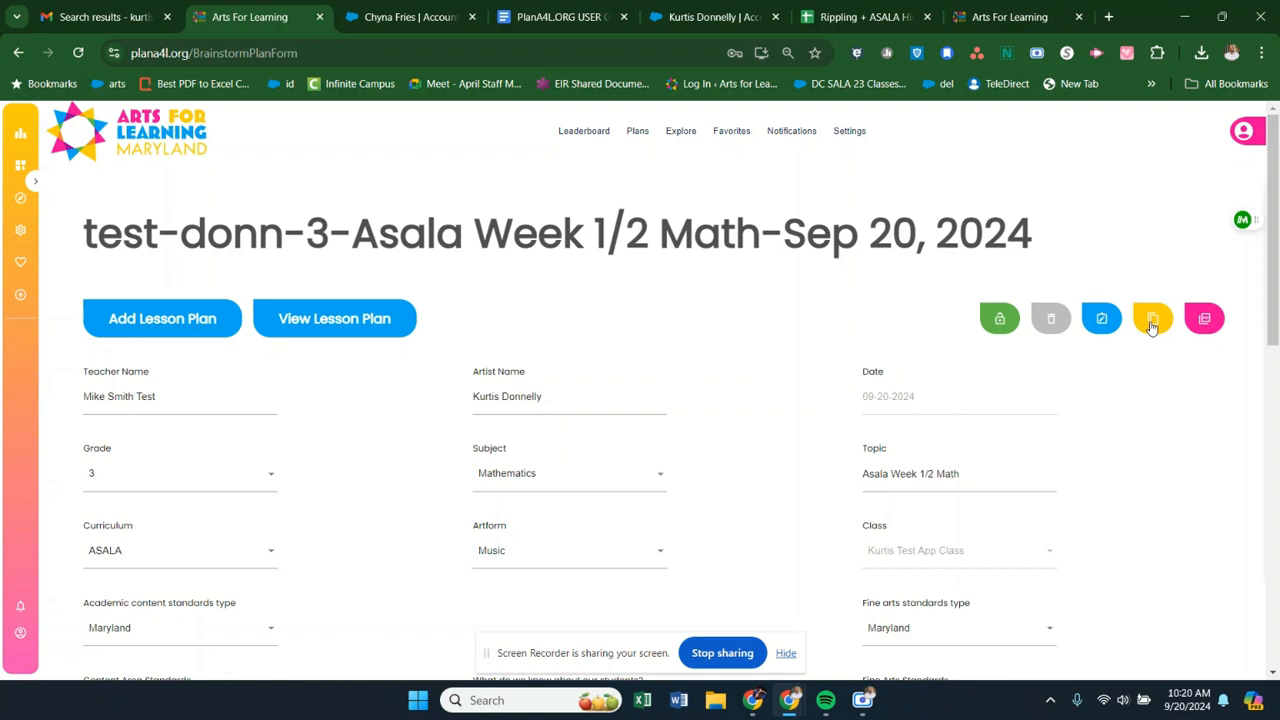
- Open the PDF version of the Asala Week 1/2 Math brainstorm plan
click(1204, 318)
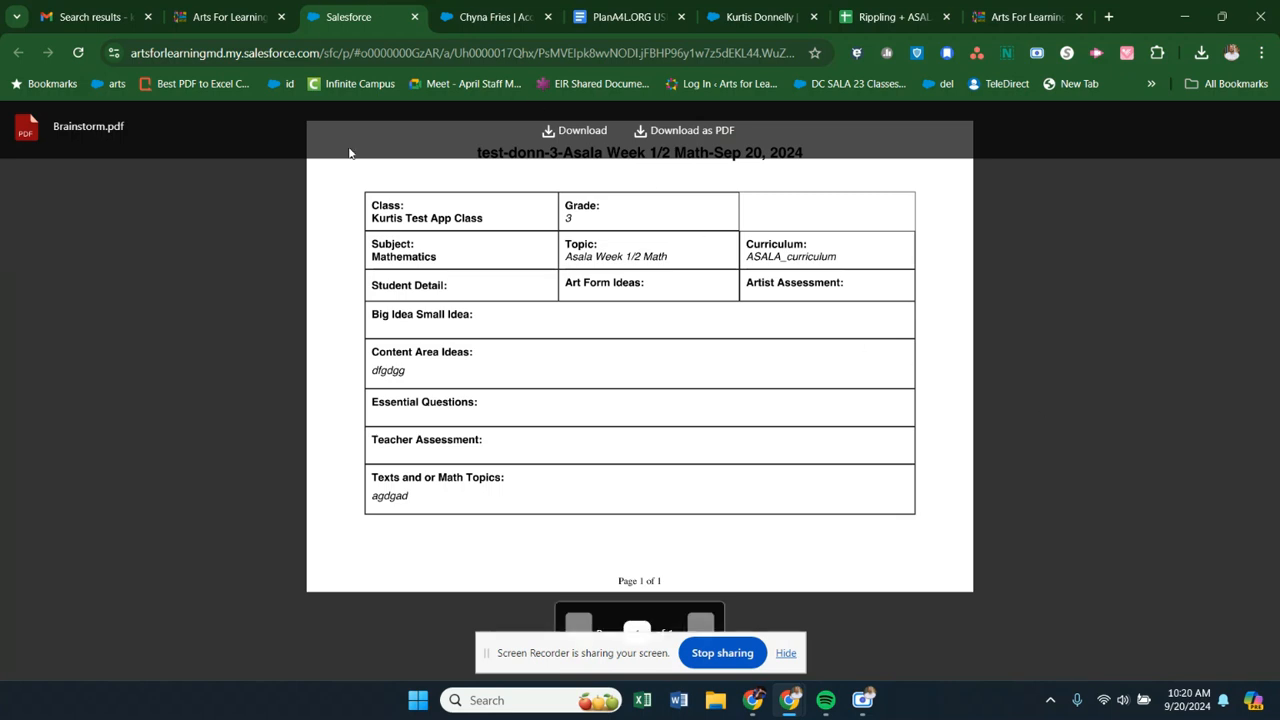
- Return to the Asala Week 1/2 Math brainstorm plan and add a new lesson plan from it
click(224, 10)
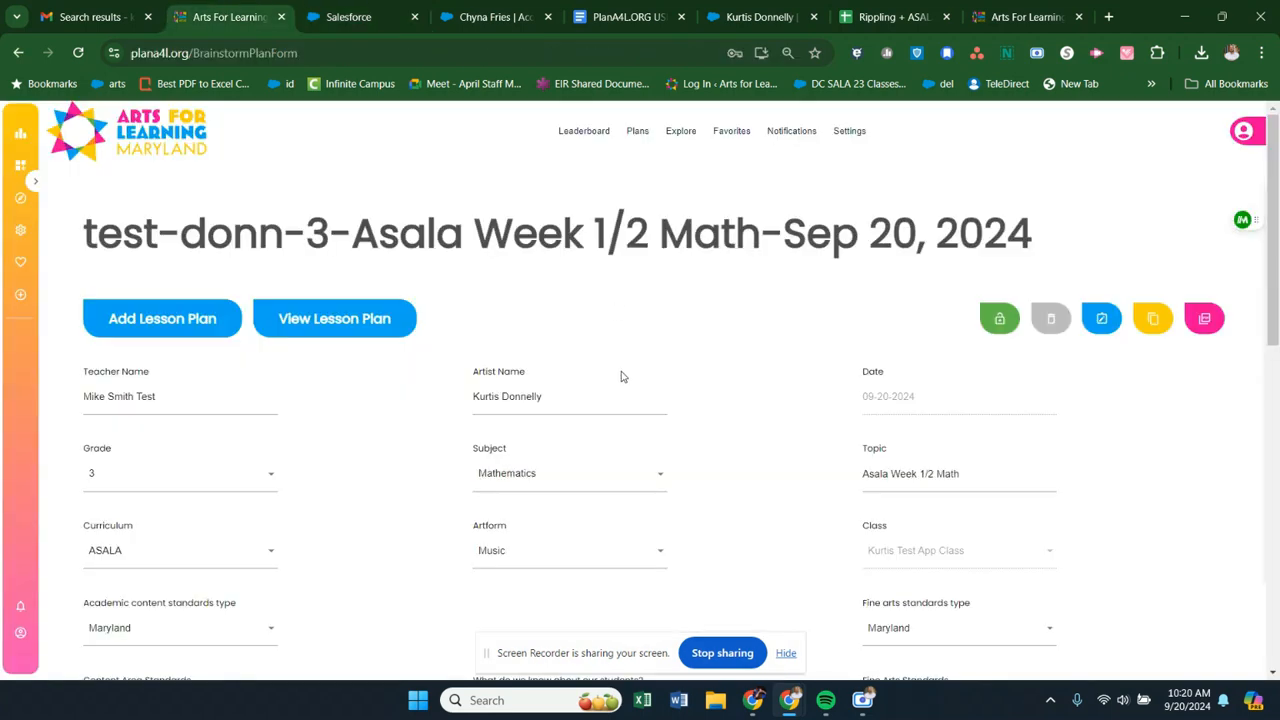
scroll(621, 376, down, 5)
scroll(621, 376, up, 5)
scroll(743, 514, down, 10)
click(648, 591)
click(185, 323)
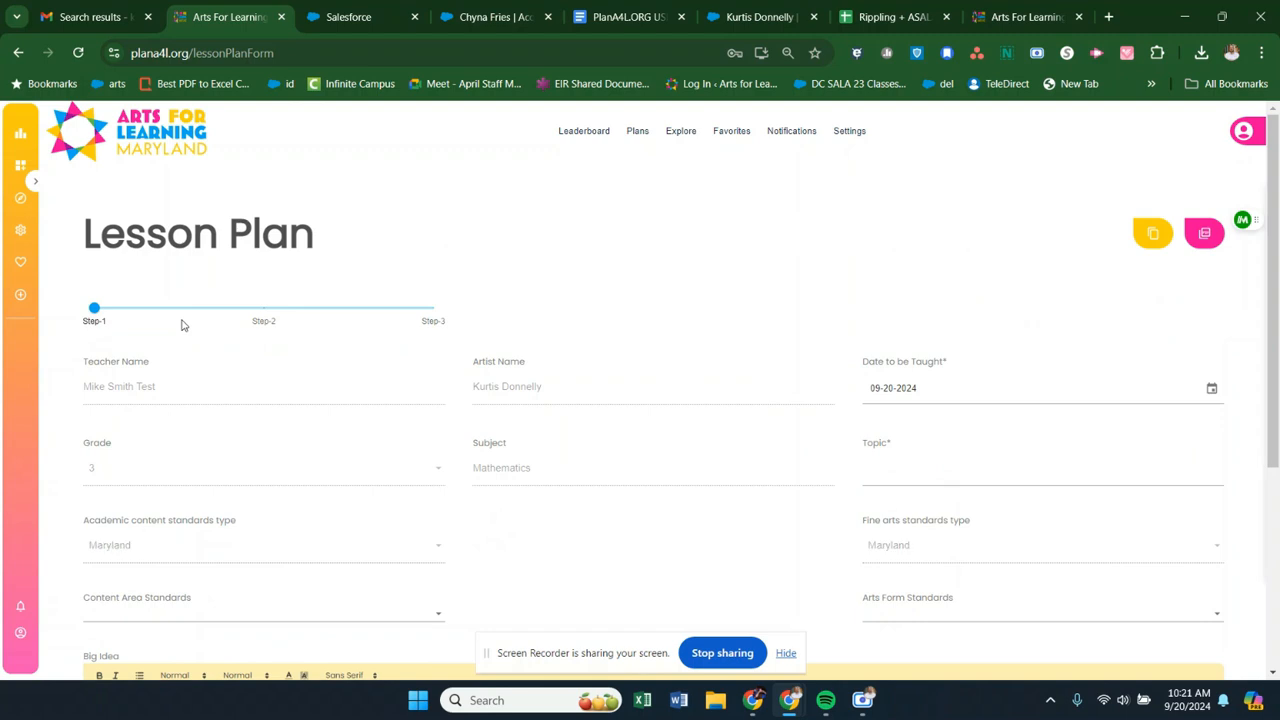
scroll(506, 371, down, 2)
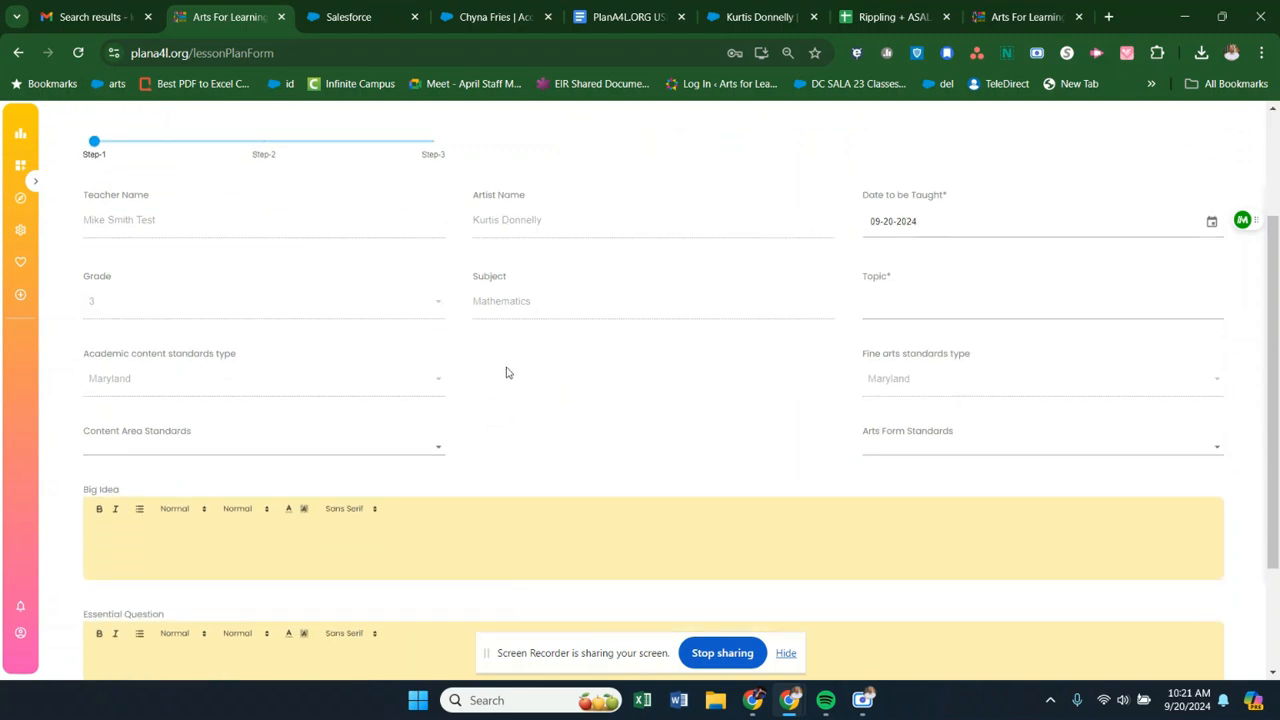
scroll(506, 372, up, 2)
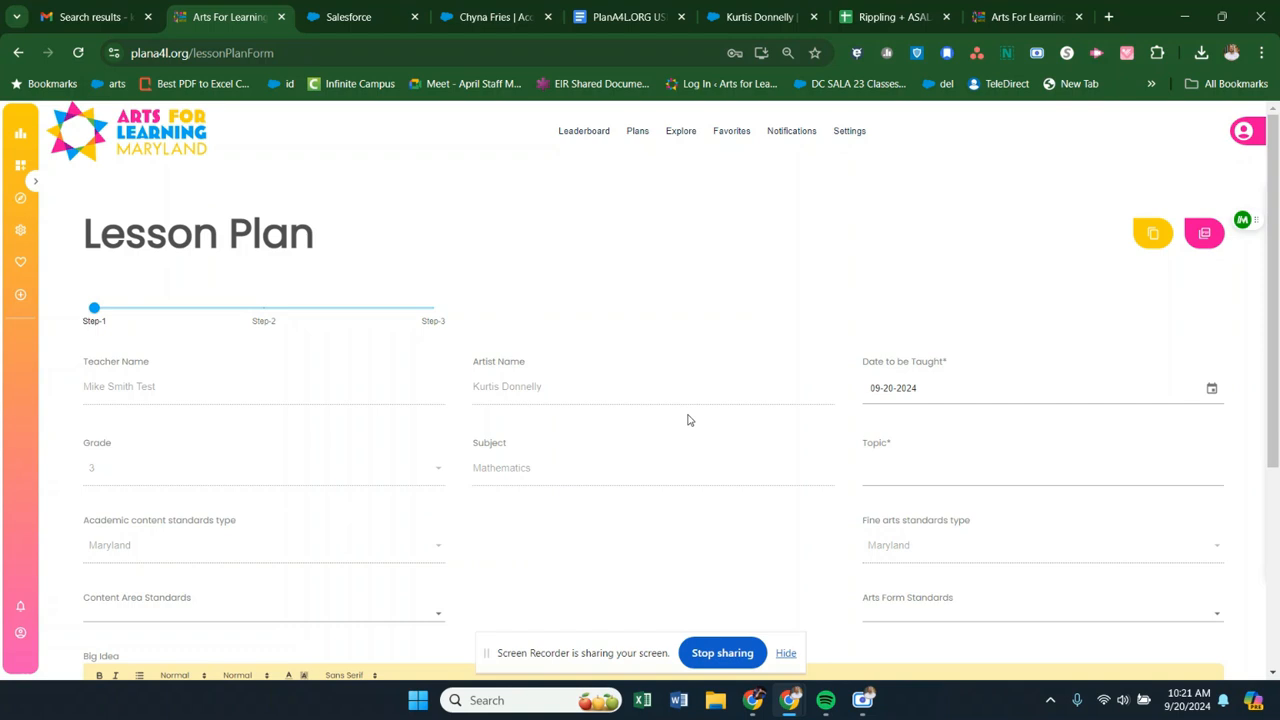
- Set the lesson plan's topic to "math shakers and fracttions #1" and save its progress
click(786, 653)
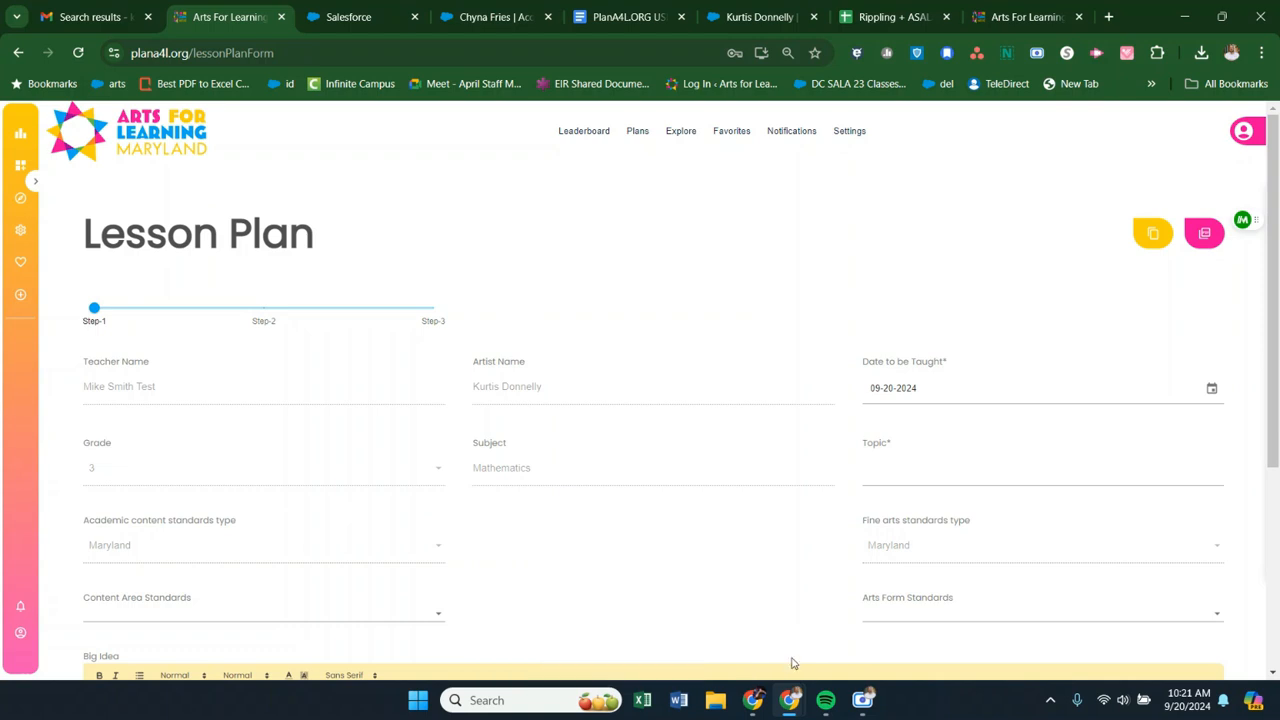
drag(897, 451, 600, 488)
click(902, 470)
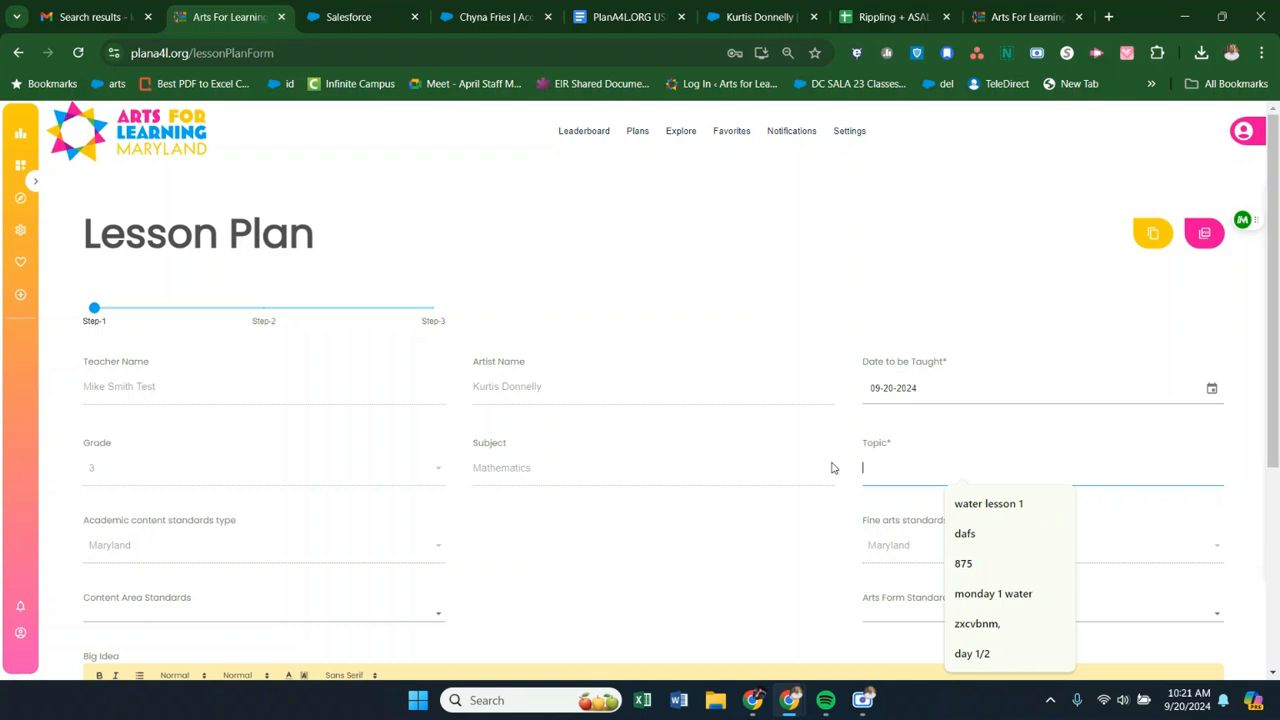
text(math)
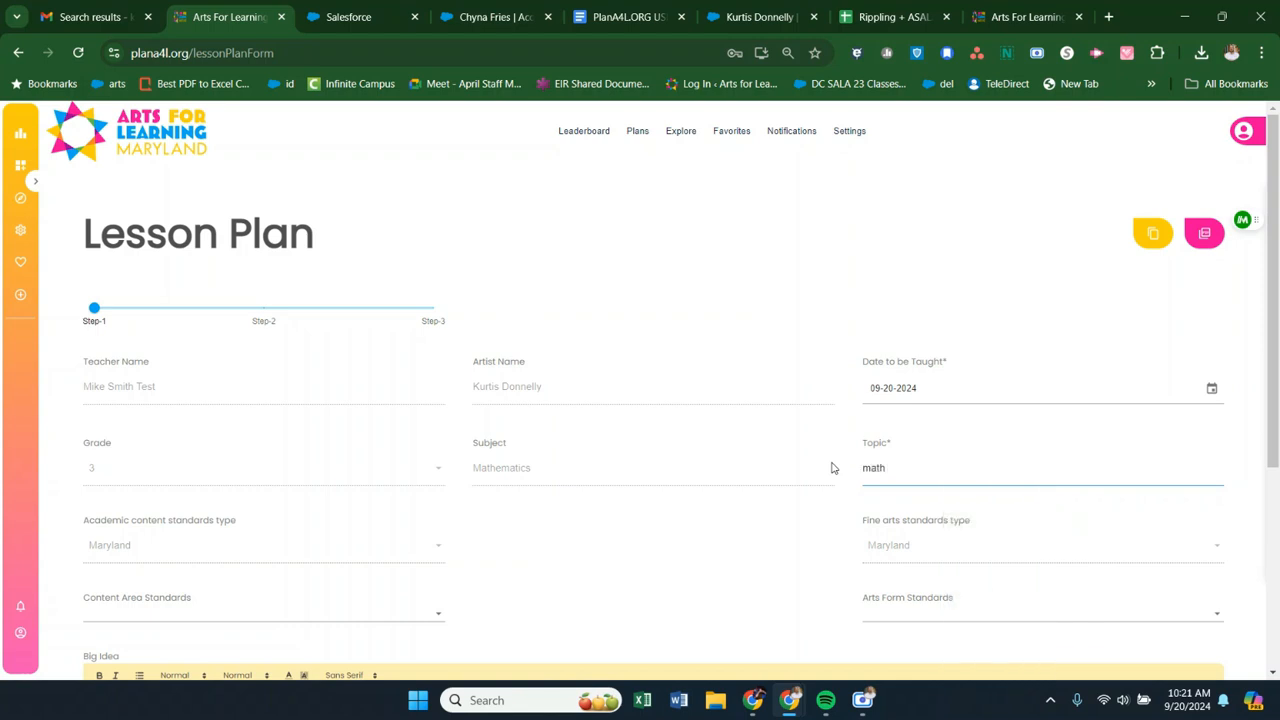
text( shakers and fracttions #1)
scroll(734, 409, down, 3)
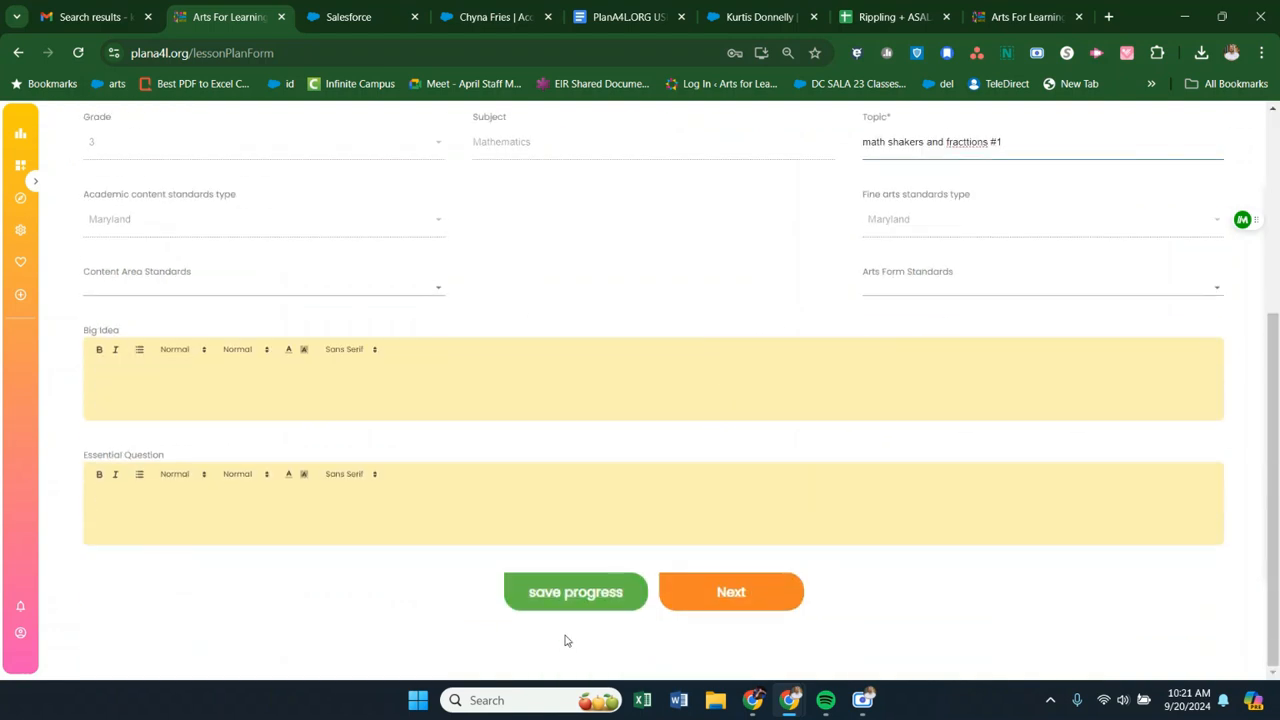
click(553, 594)
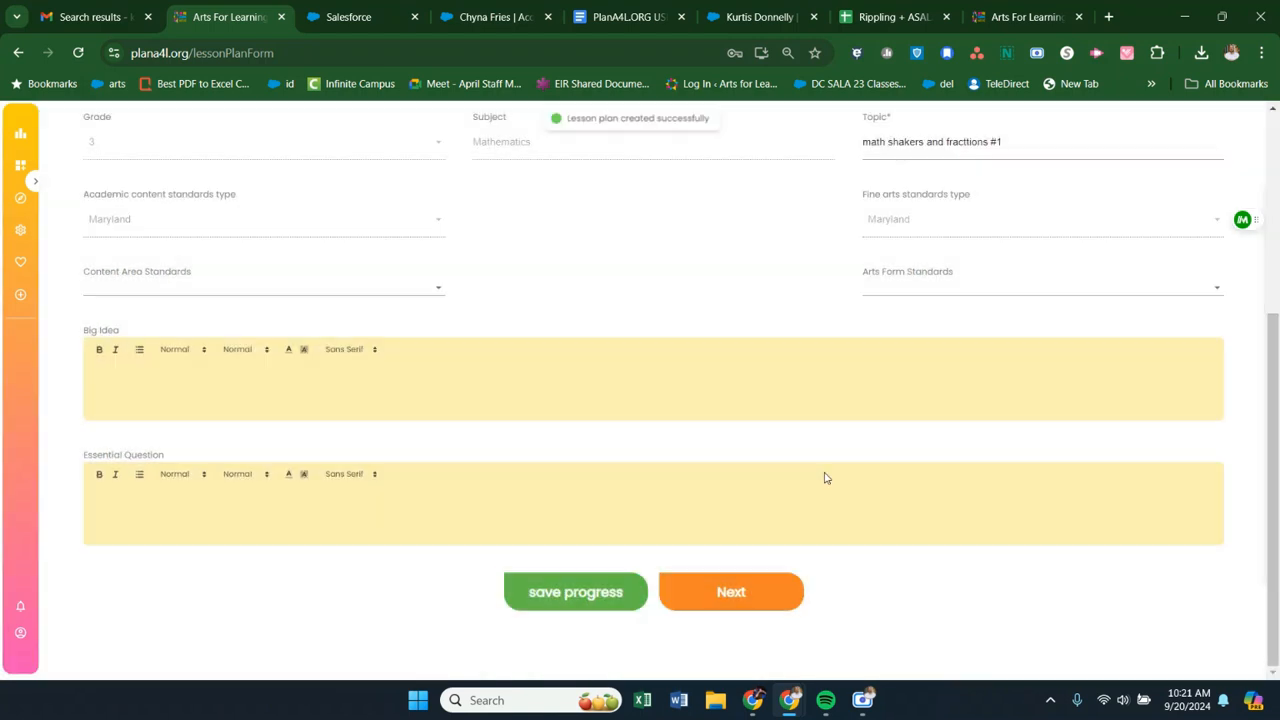
- Add content area standard 3.NBT.A.1, on rounding whole numbers with place value, to the lesson plan
scroll(836, 445, up, 3)
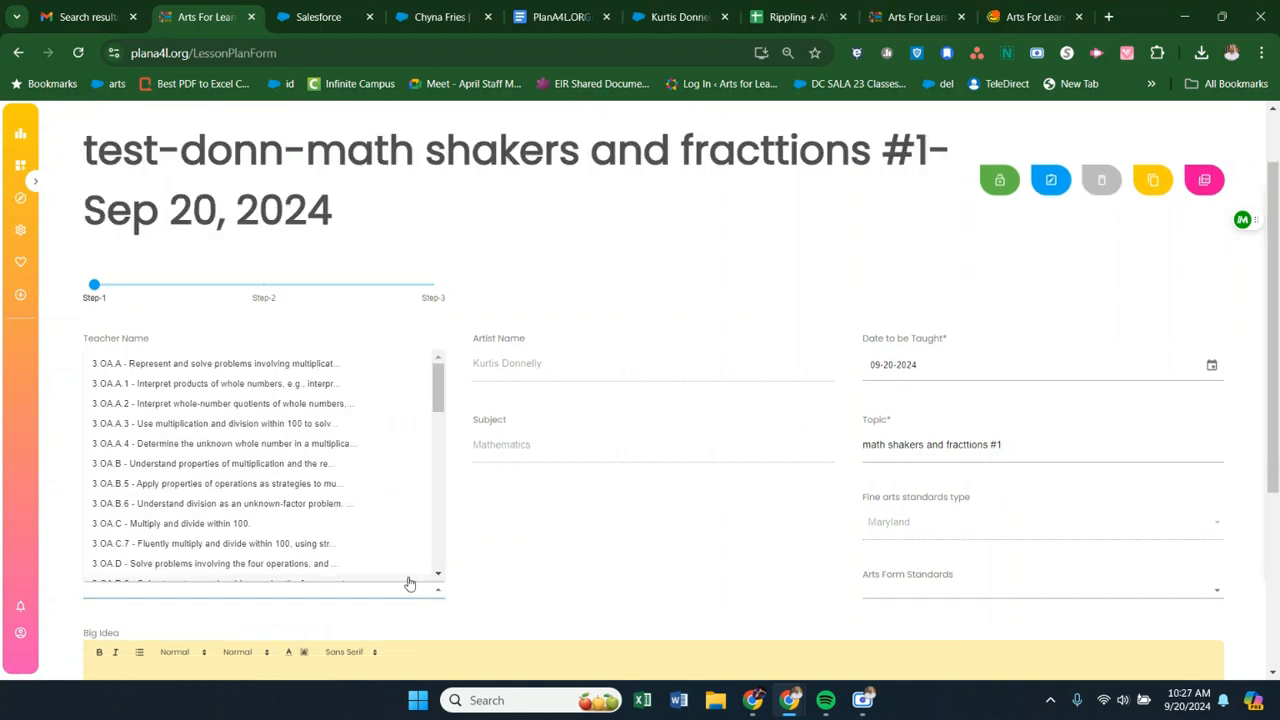
scroll(303, 503, down, 3)
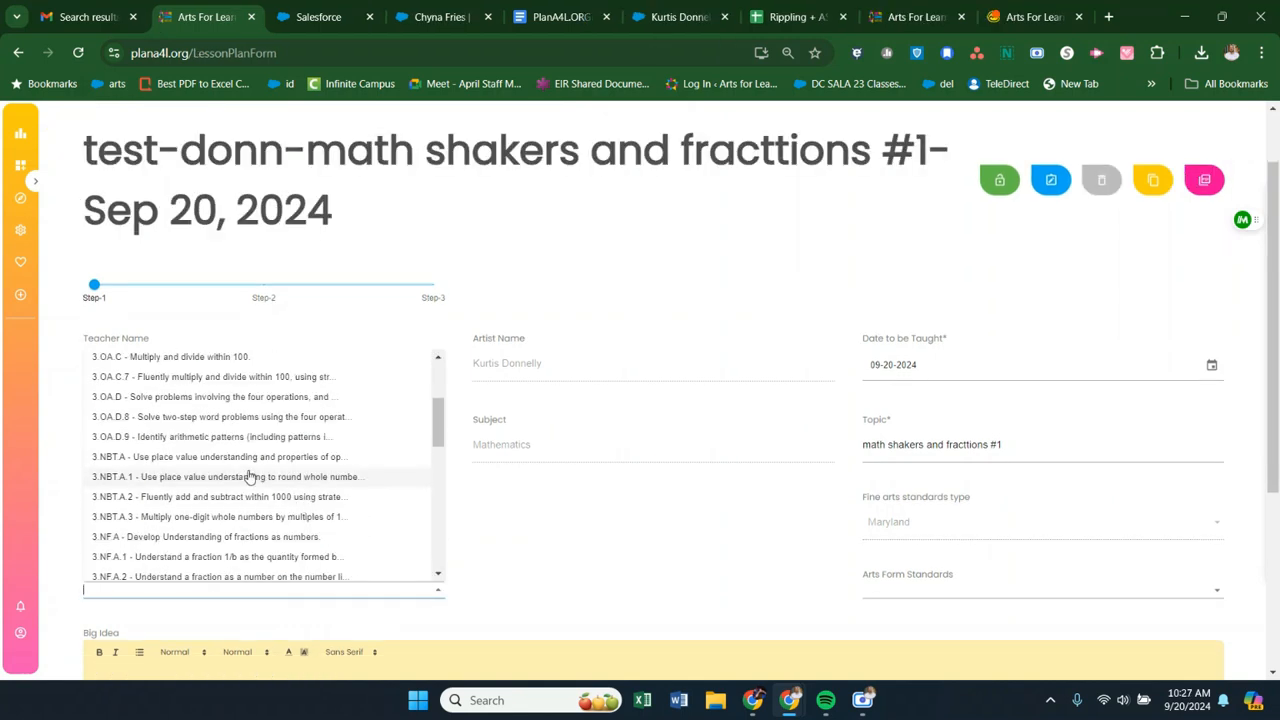
click(250, 477)
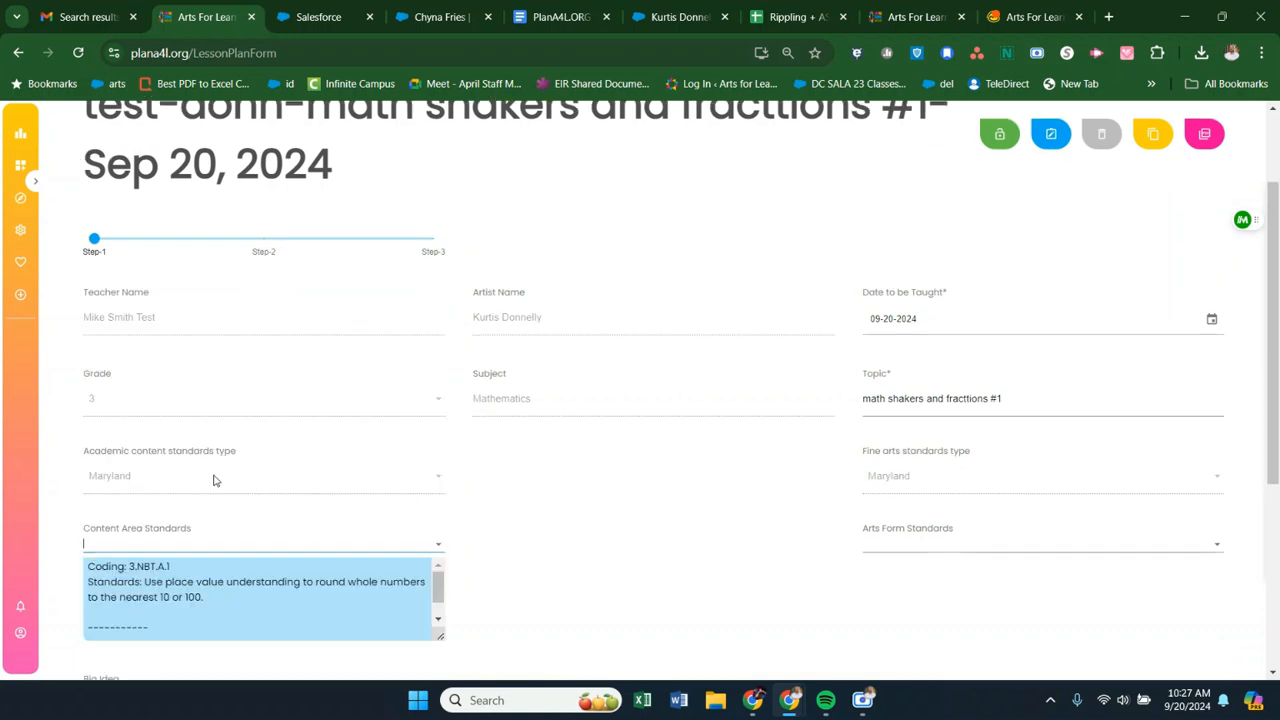
- Add arts form standard M-AS-5:Ind-1-3, on applying feedback to rehearse and refine performance
scroll(794, 500, down, 1)
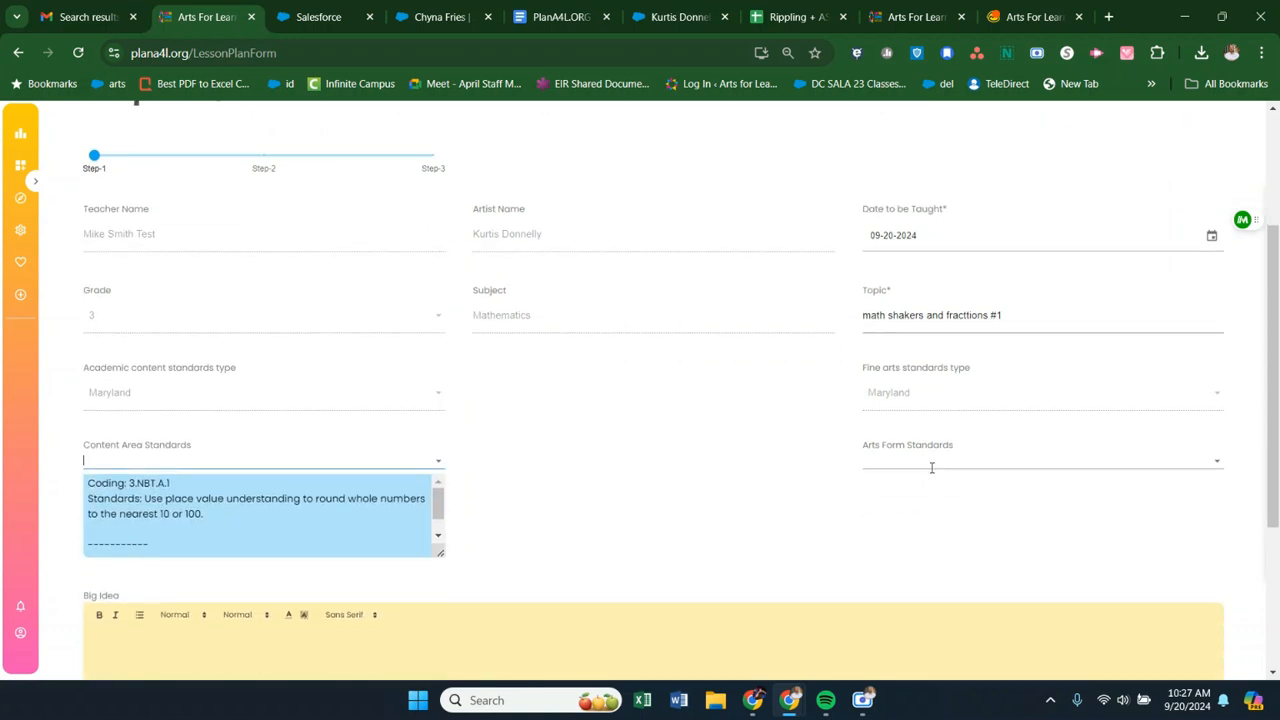
click(1010, 460)
scroll(1015, 323, down, 3)
click(1015, 325)
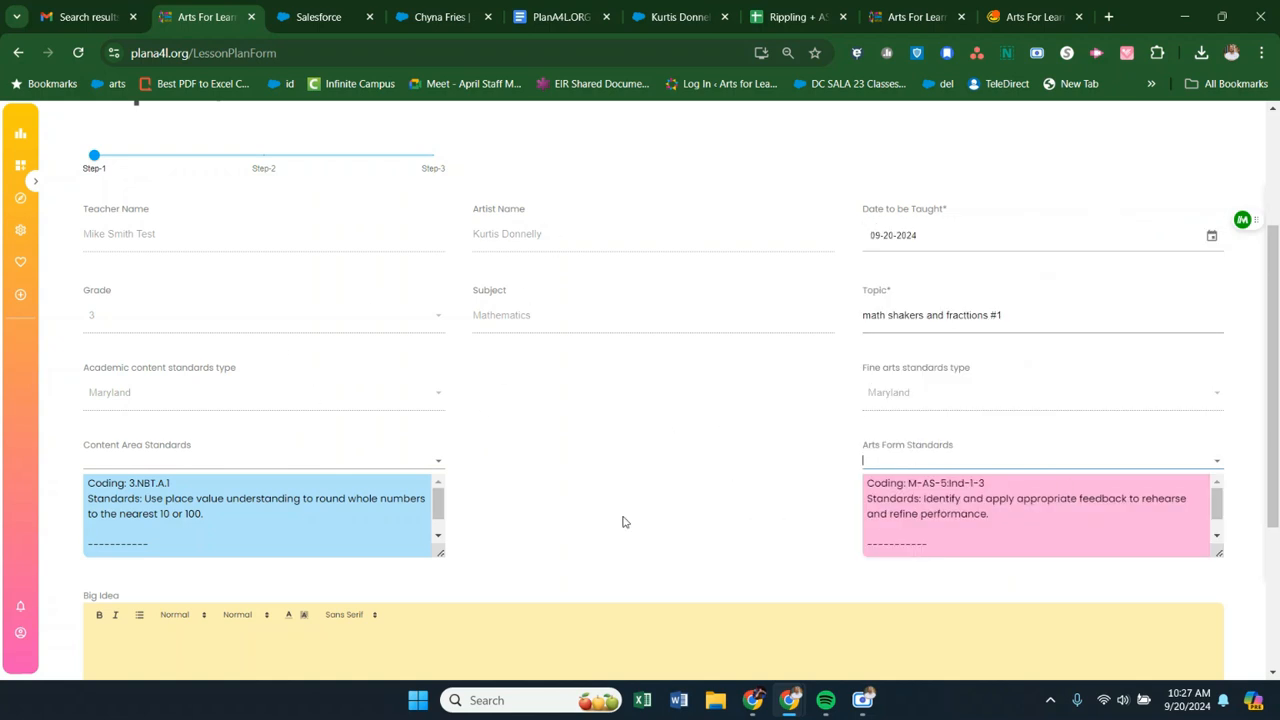
- Look over the first step of the lesson plan form and save the plan's progress with both standards
scroll(623, 521, down, 2)
scroll(623, 521, down, 1)
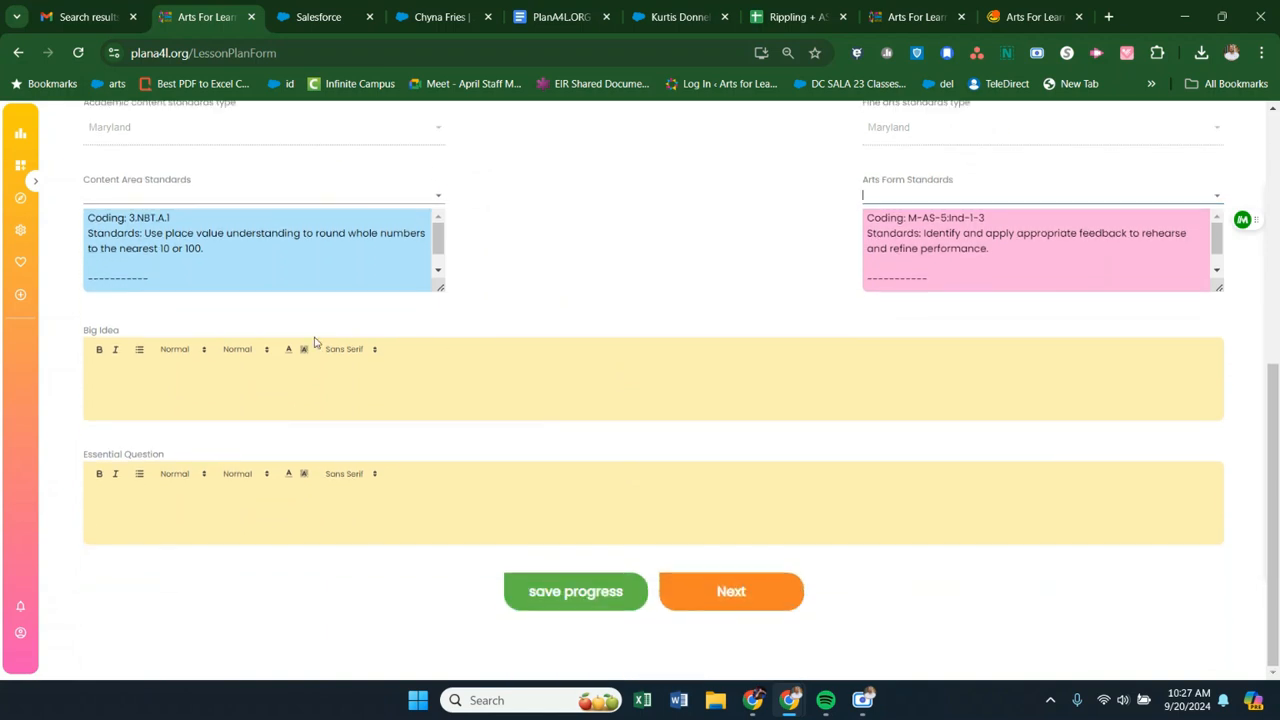
scroll(248, 294, up, 5)
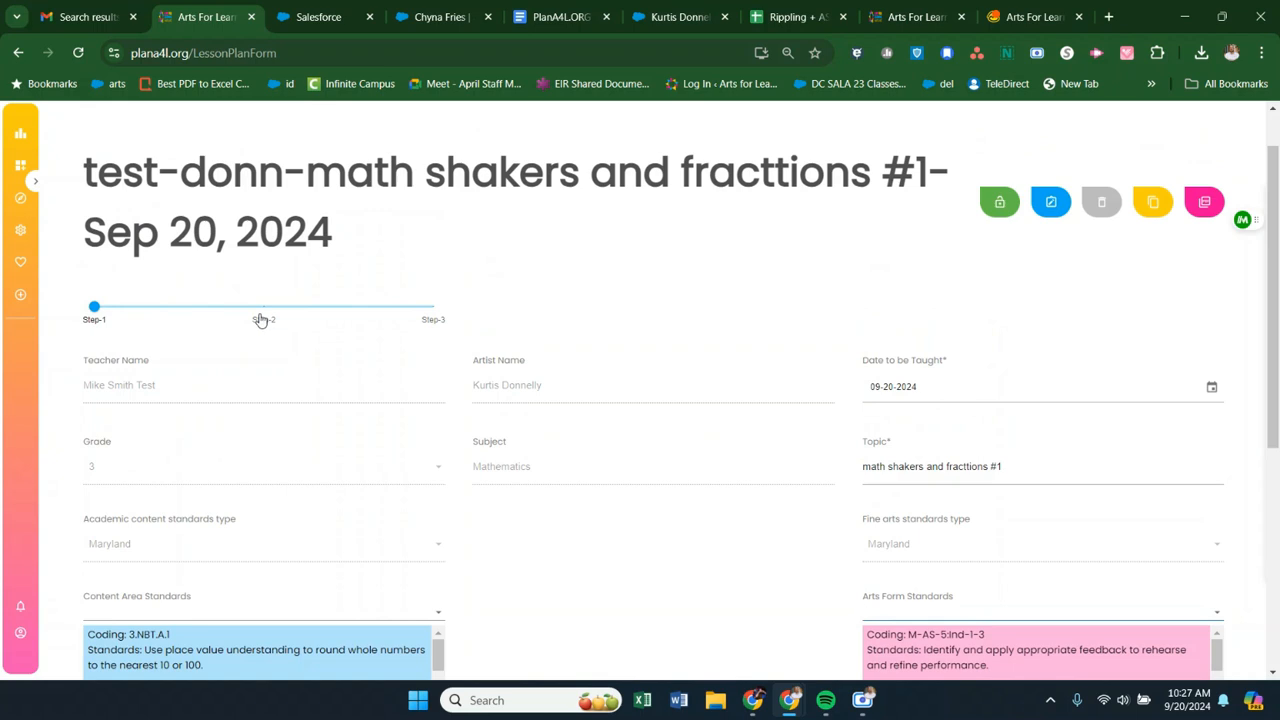
scroll(514, 400, down, 5)
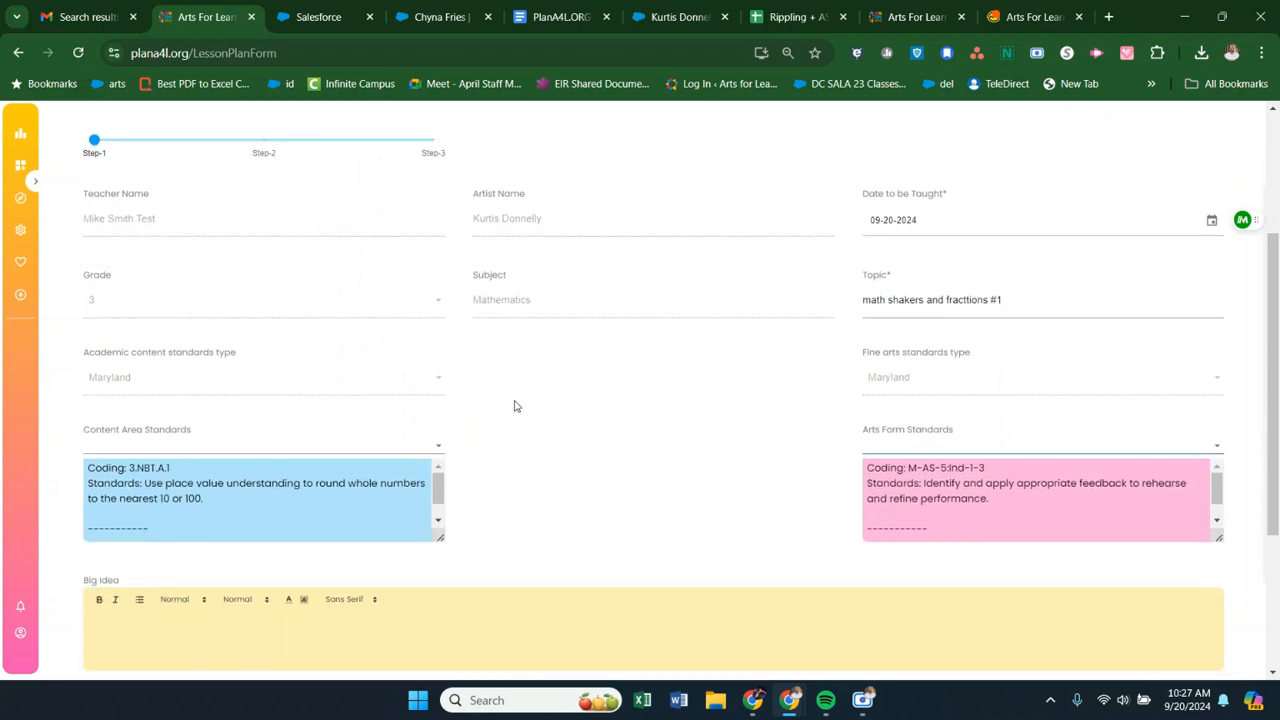
click(603, 594)
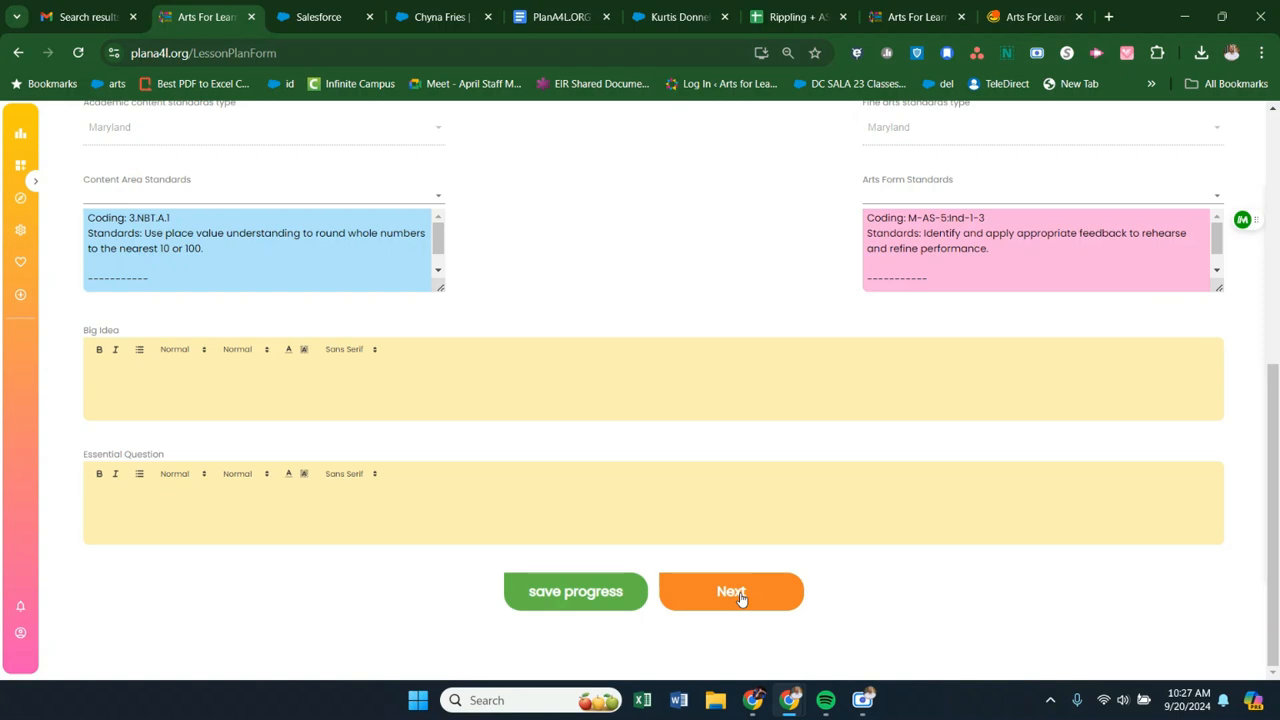
- Advance the lesson plan to Step 2 and look through its sections from Connected Objective to Materials and Resources
click(740, 593)
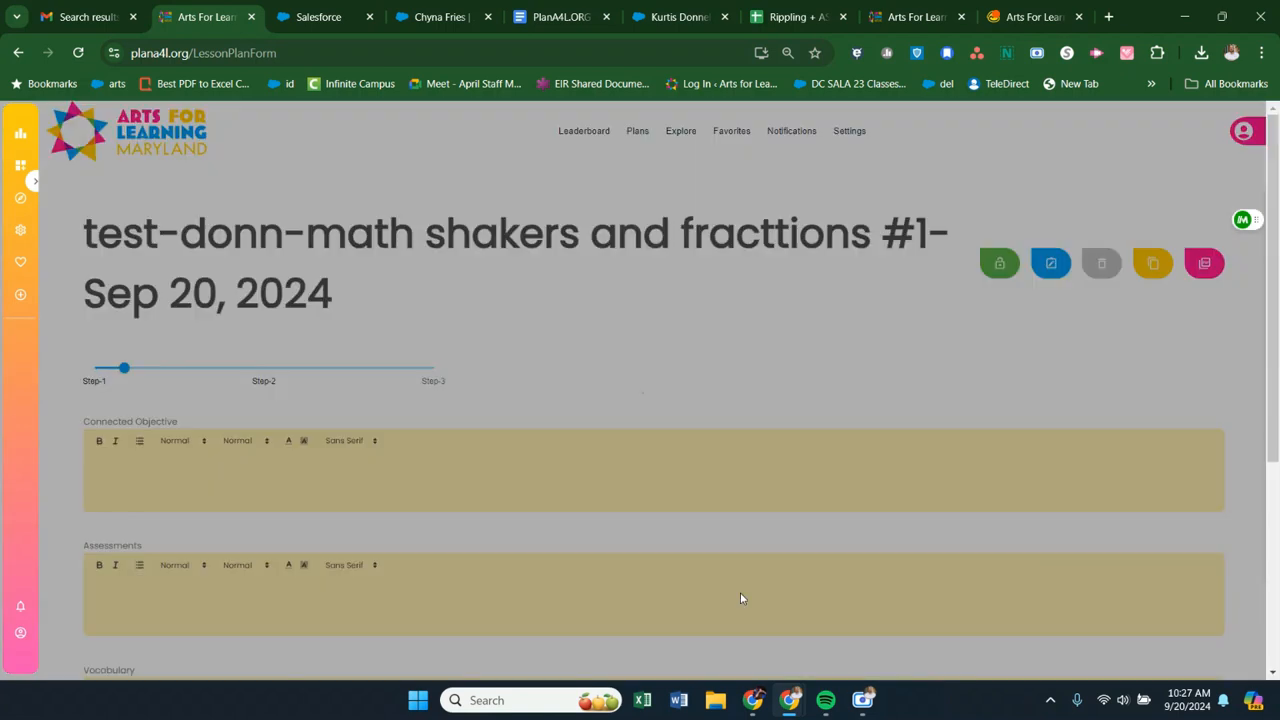
scroll(602, 381, down, 2)
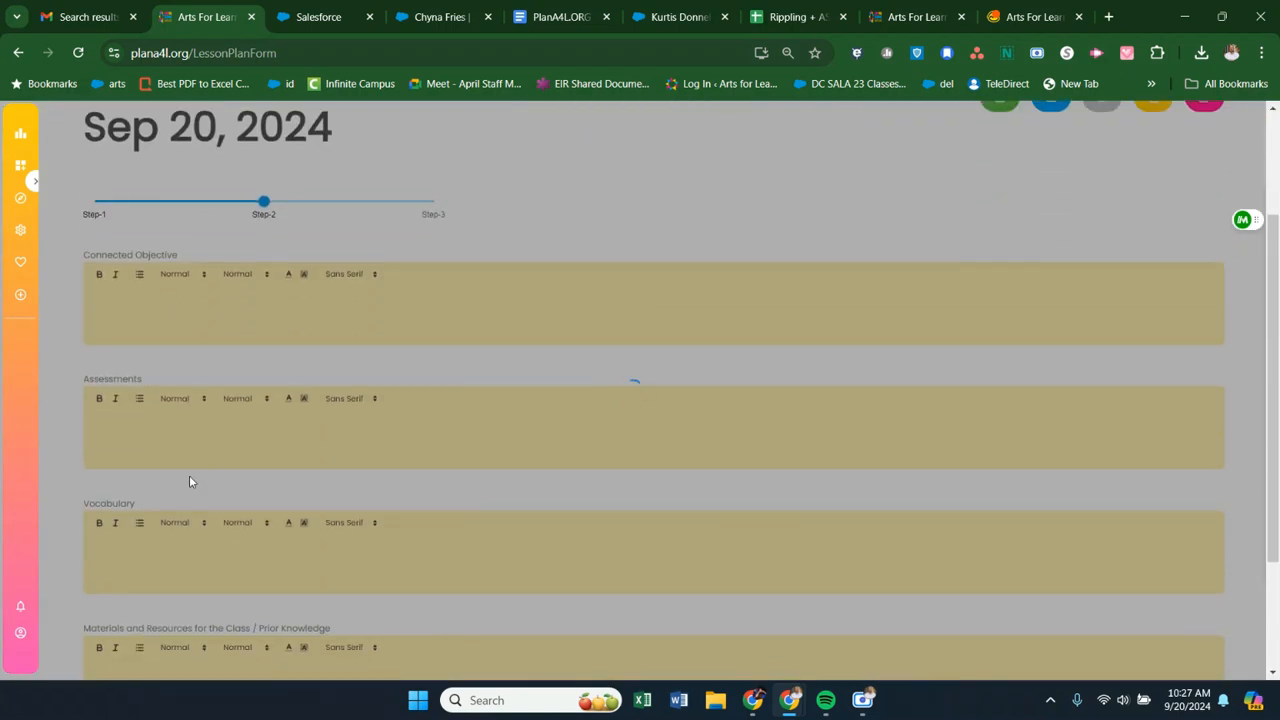
scroll(188, 540, down, 1)
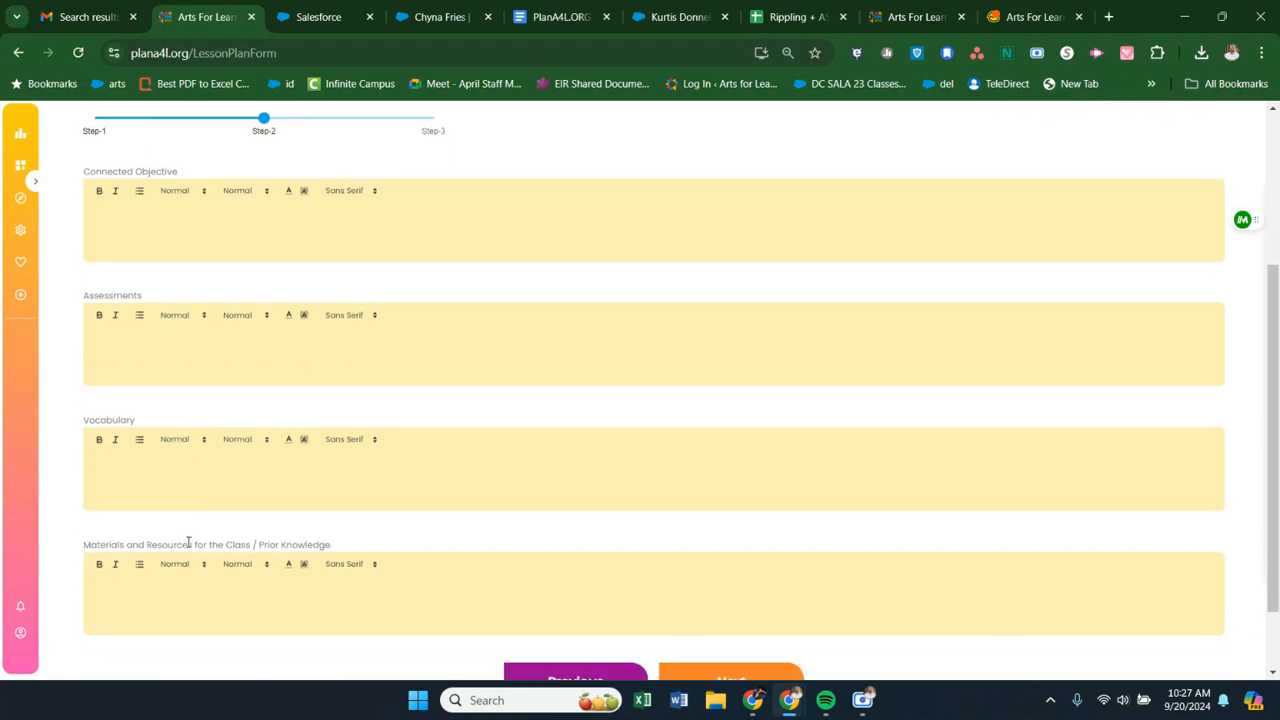
scroll(700, 610, down, 1)
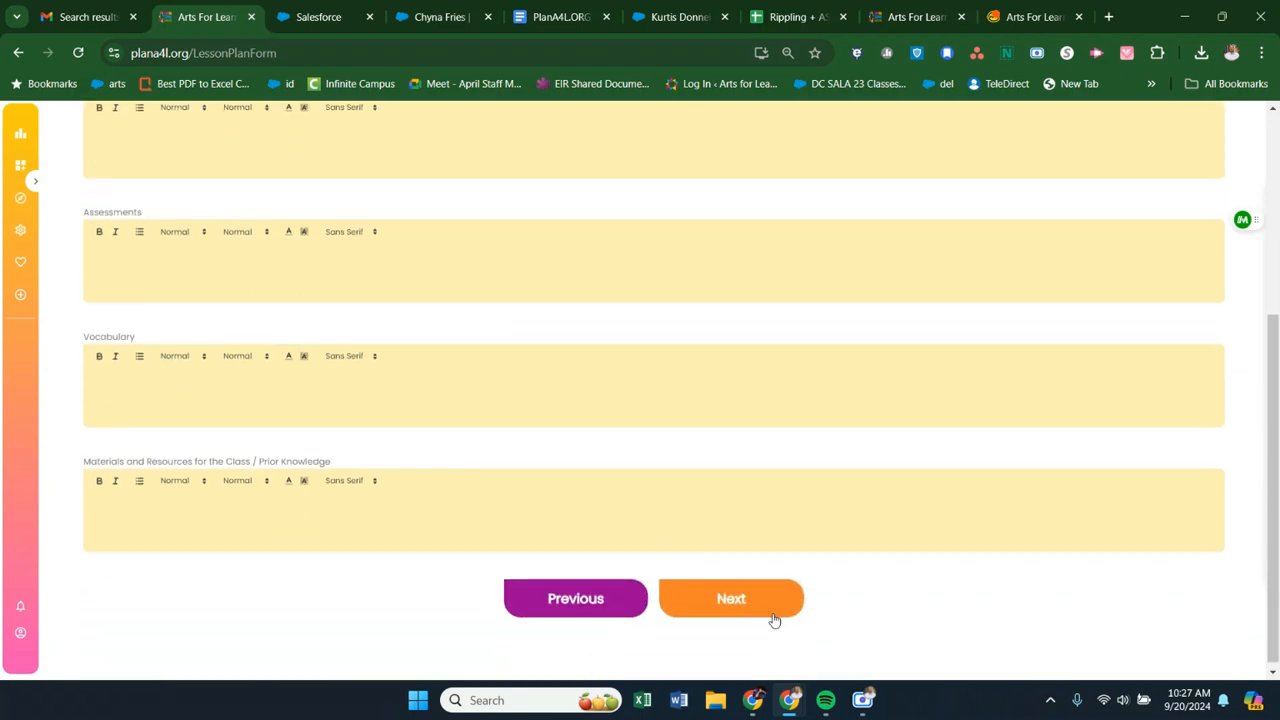